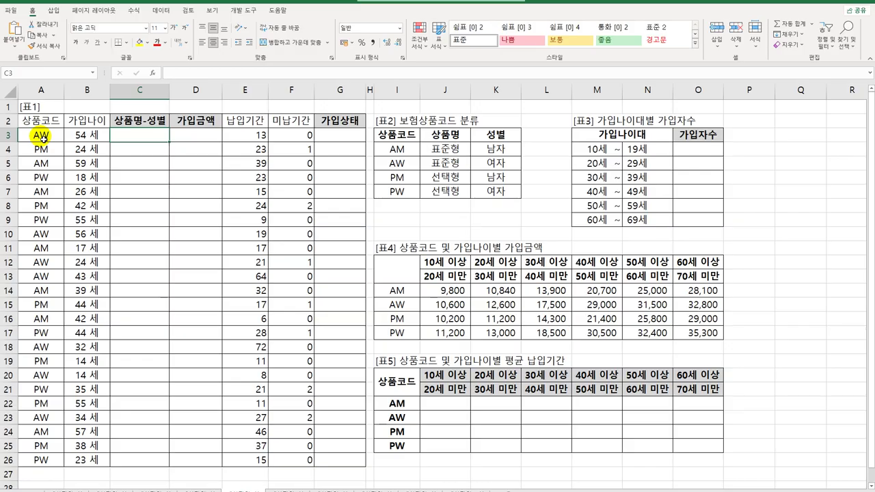
- Enter =LEFT(A3,1) in C3 to extract the first character of the product code
type("=le")
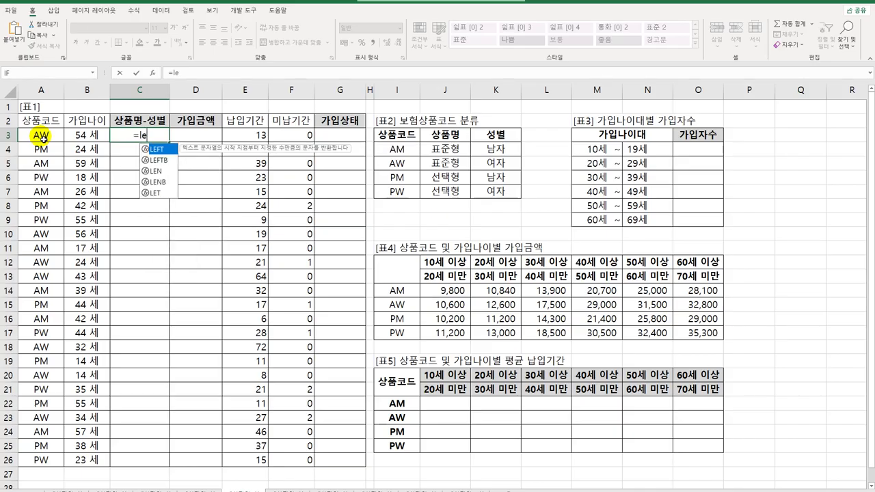
key("Tab")
key("Left")
left_click(42, 136)
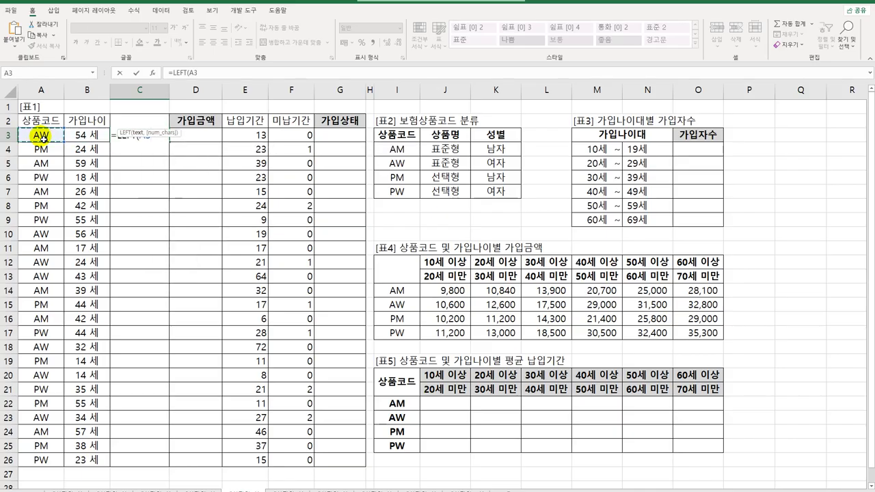
type(",1)")
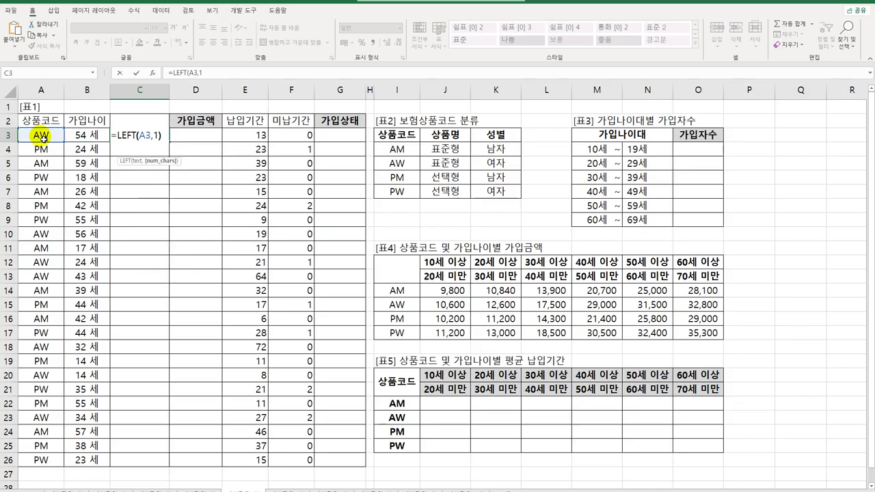
key("Return")
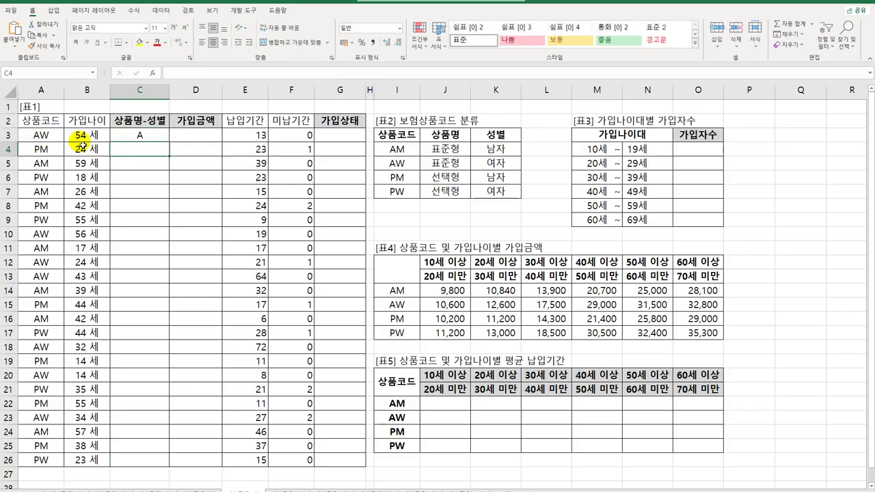
- Copy the LEFT formula from C3 down to C26
left_click(148, 139)
left_click_drag(168, 153, 157, 465)
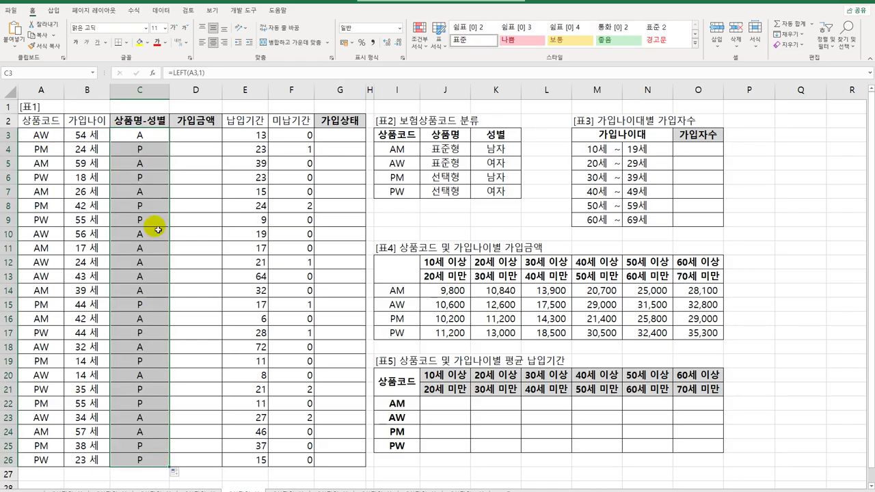
left_click(151, 141)
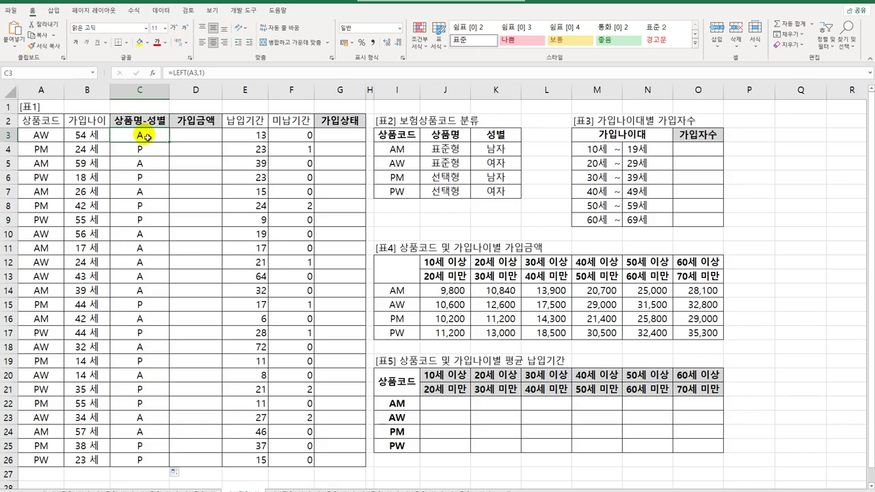
- Wrap the LEFT function in C3 in a SWITCH function, using LEFT(A3,1) as its expression
double_click(145, 138)
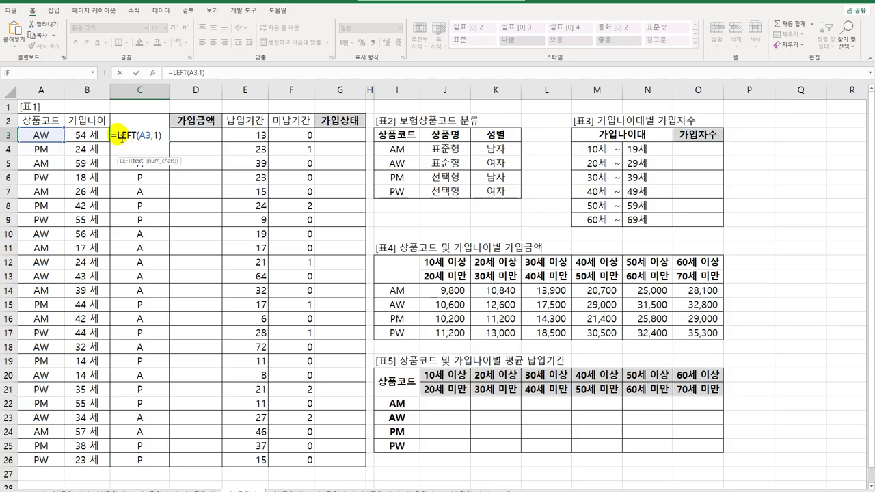
left_click(113, 137)
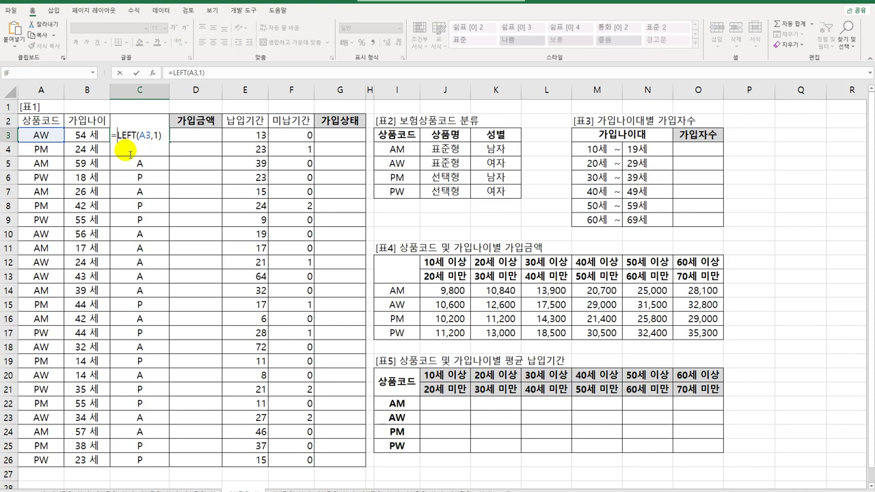
type("swi")
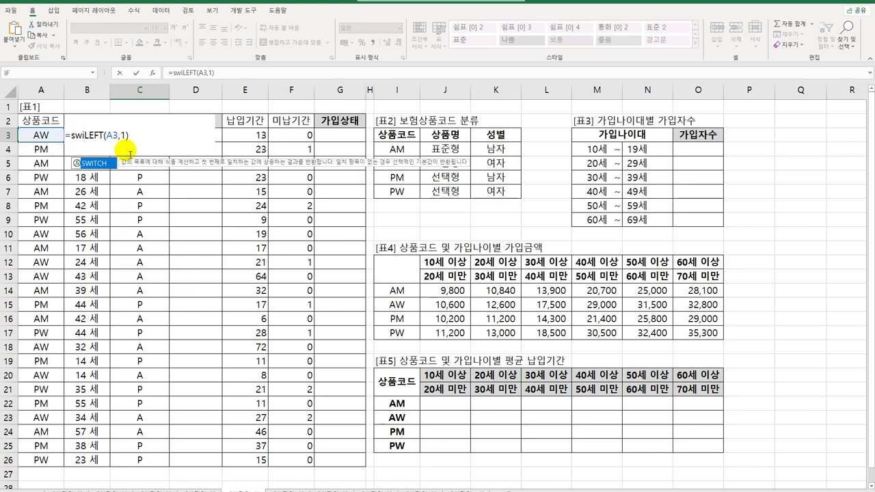
key("Tab")
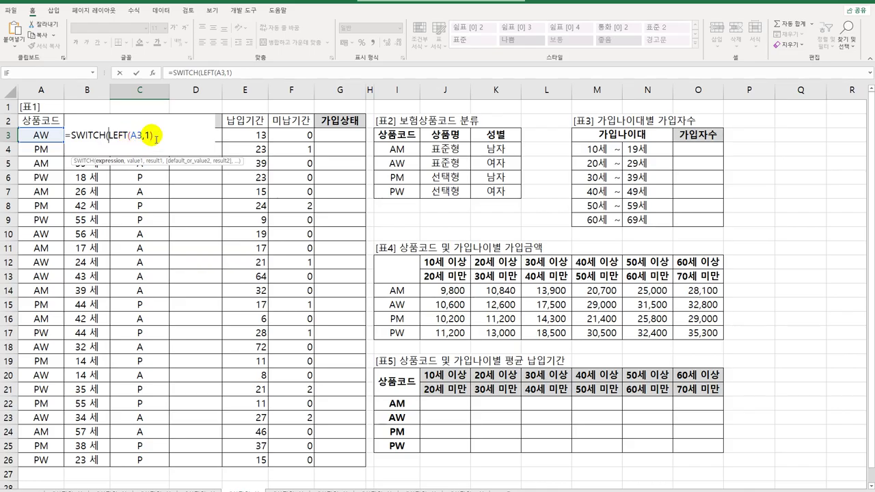
left_click(157, 152)
type(",")
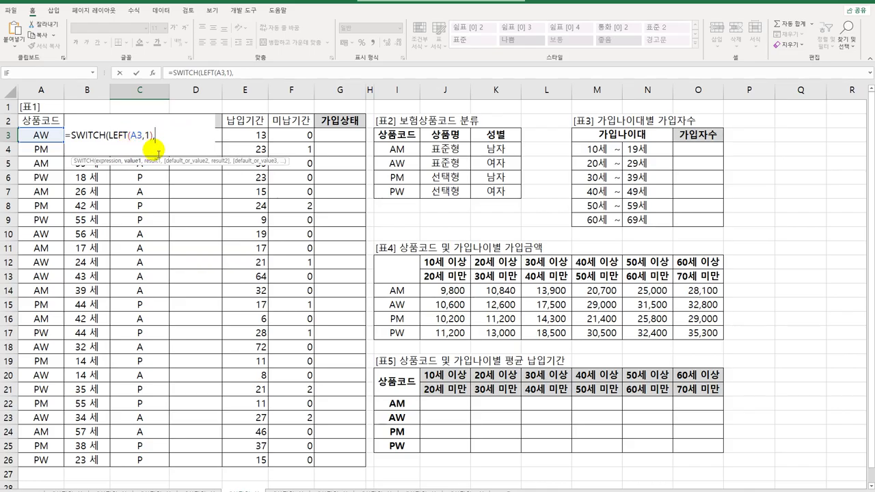
- Add the first SWITCH pair so that "A" returns "표준형"
type("\"A\",\"vyw")
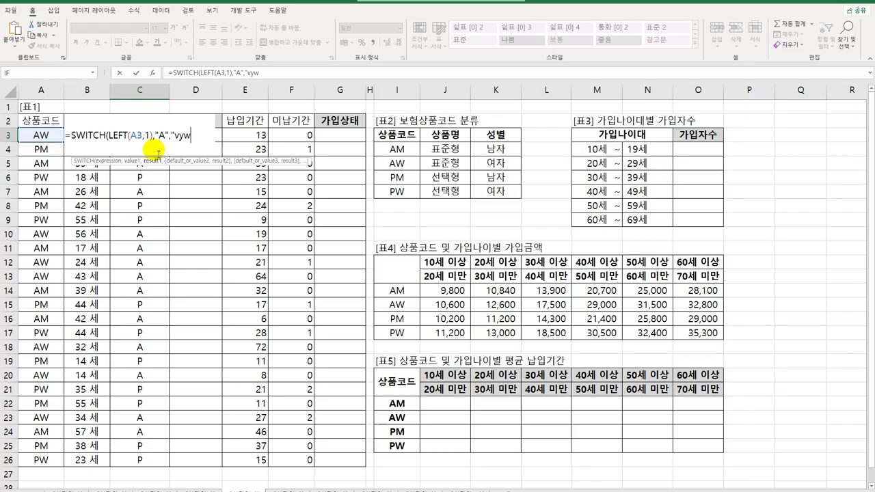
key("BackSpace")
key("BackSpace")
key("BackSpace")
type("표준형")
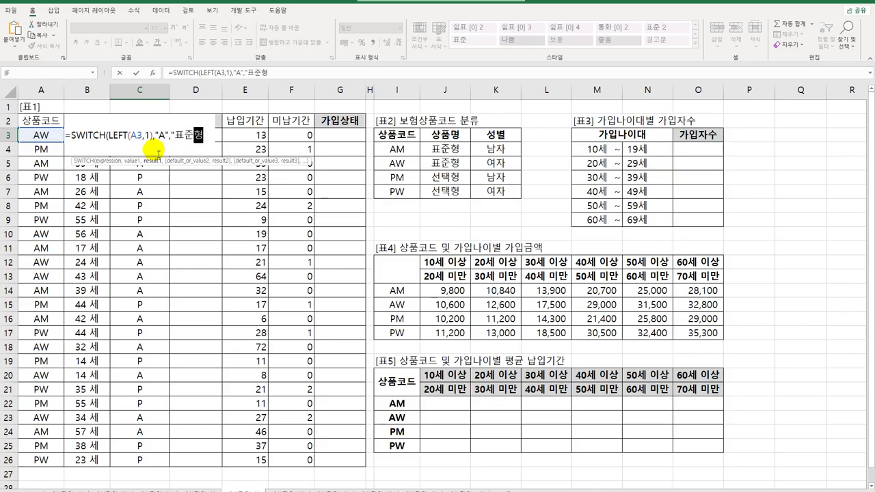
- Add the second SWITCH pair so that "P" returns "선택형", and commit the formula in C3
type("\",\"ㅔ")
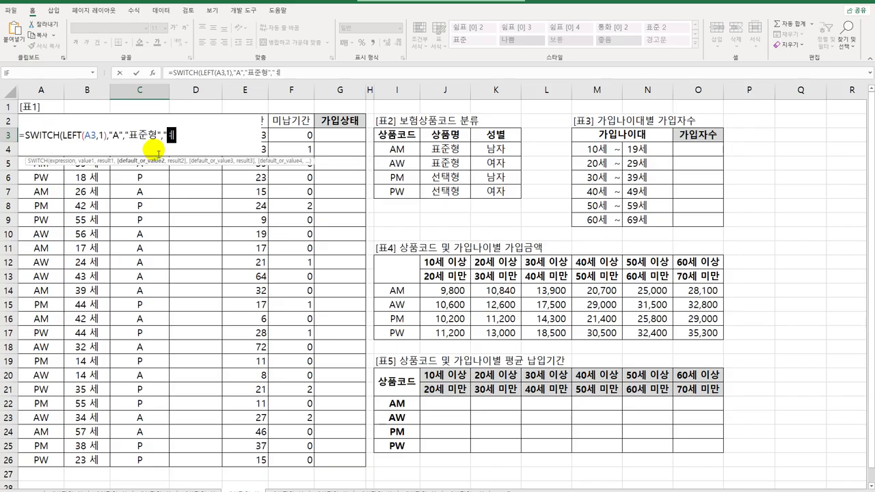
key("BackSpace")
type("P\",")
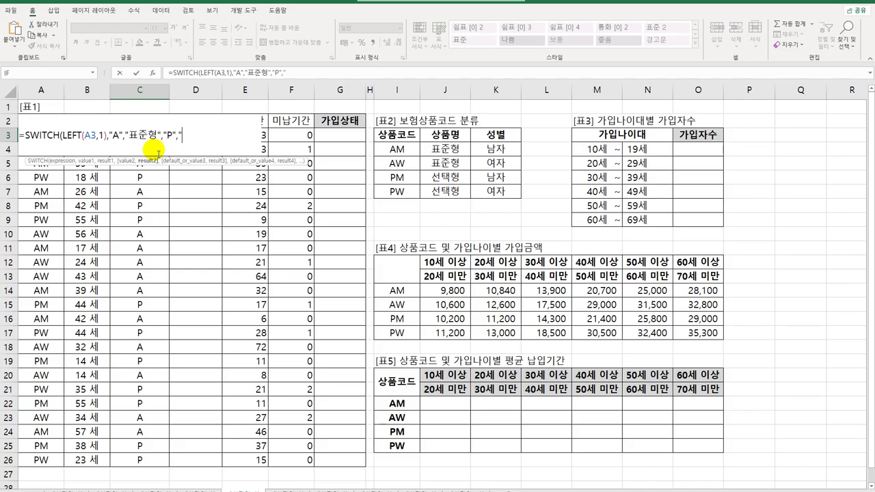
type("\"tjs")
key("BackSpace")
key("BackSpace")
key("BackSpace")
type("선택형\")")
key("Return")
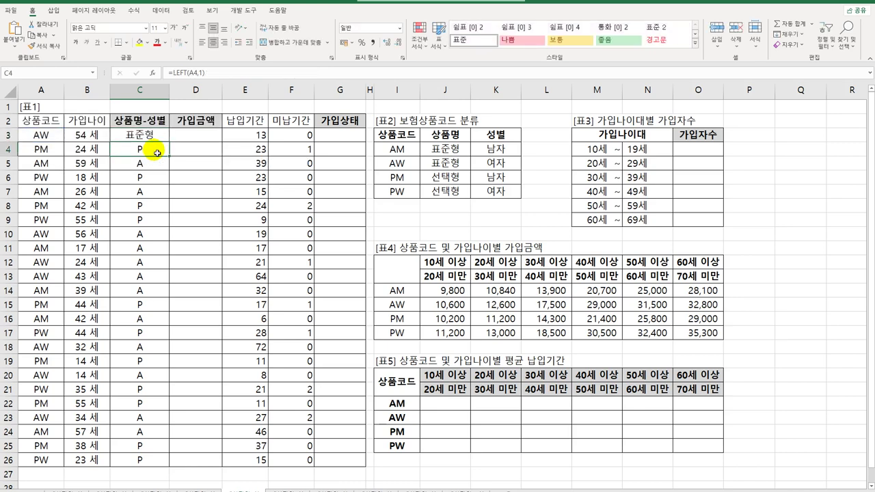
- Copy the SWITCH formula from C3 down to C26
left_click(149, 136)
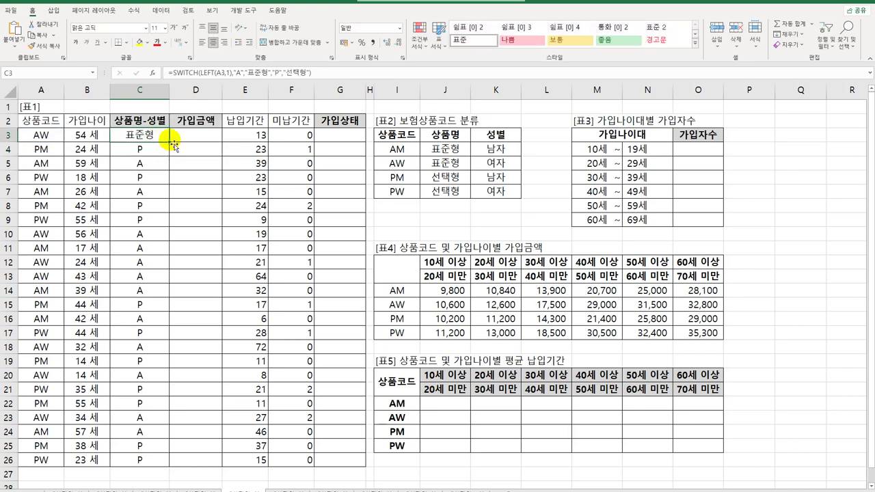
double_click(170, 142)
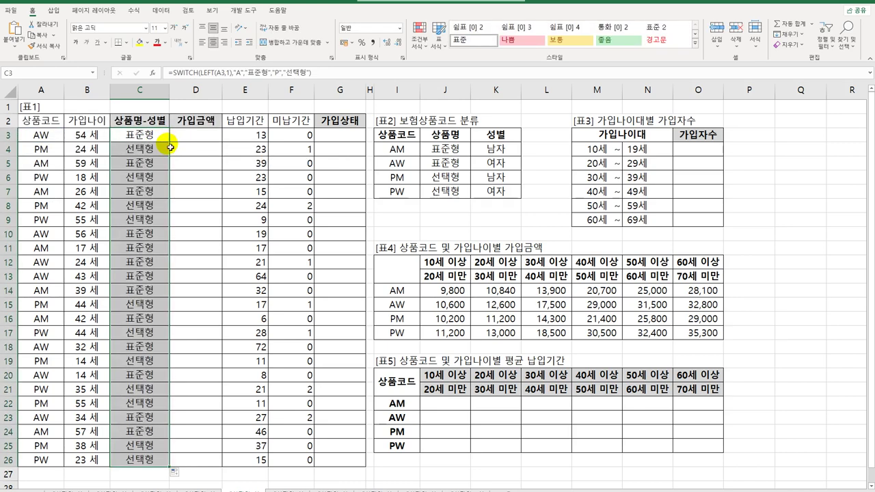
left_click(153, 138)
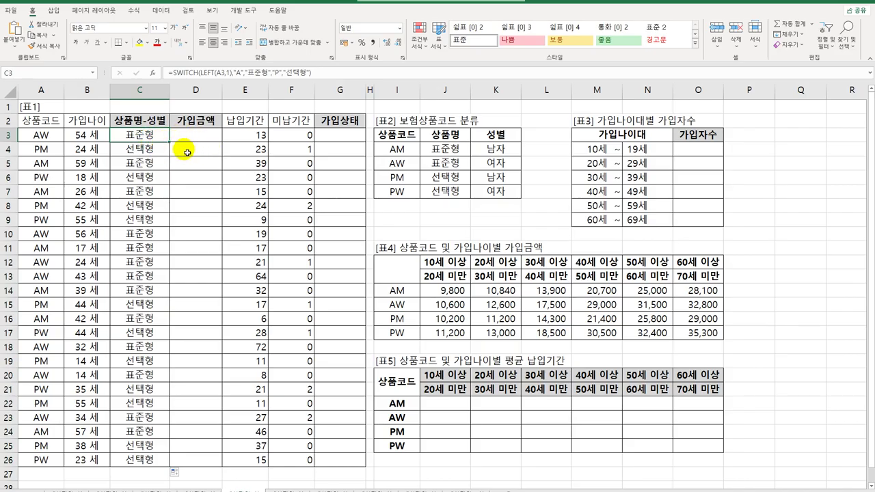
- Wrap the SWITCH formula in C3 in a CONCAT function and add "-" as its second text argument
double_click(142, 136)
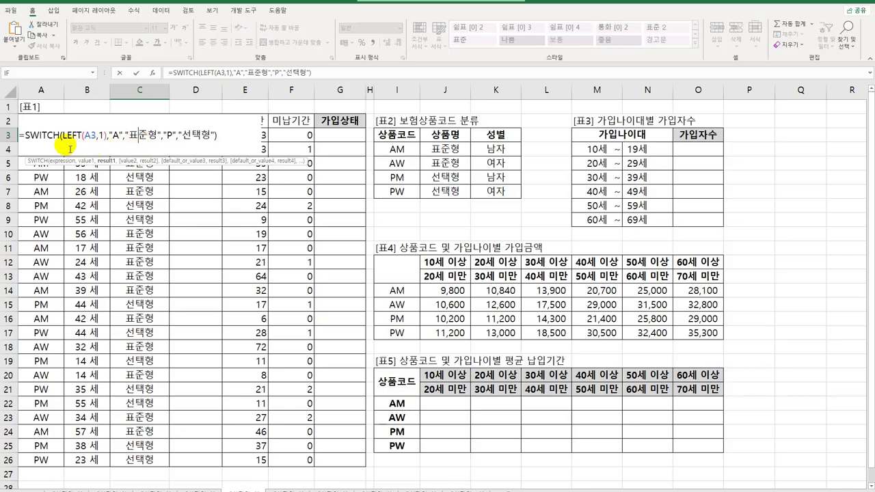
left_click(22, 136)
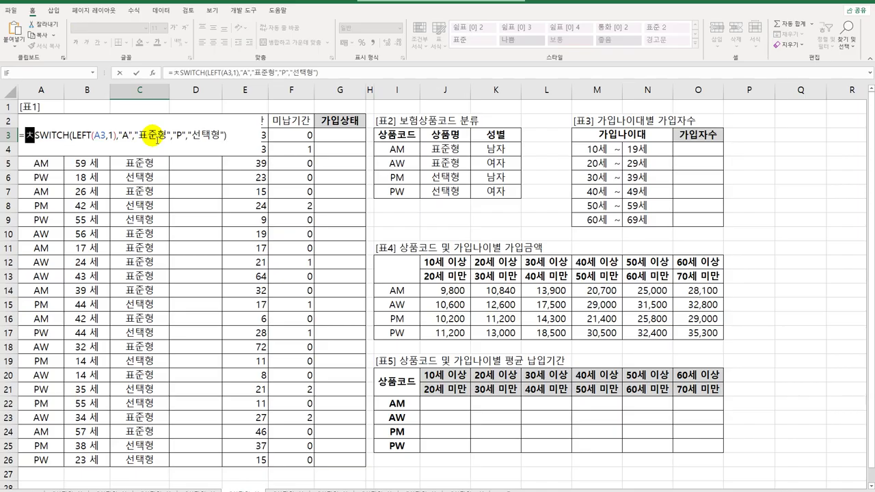
type("con")
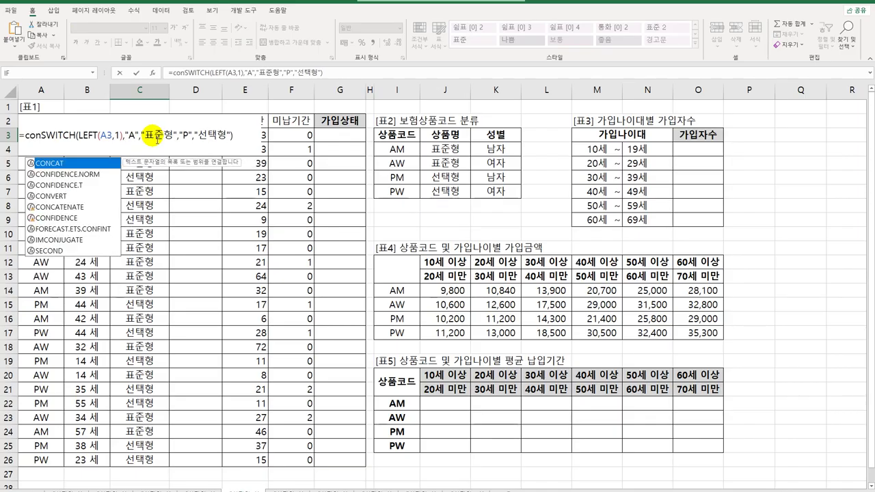
key("Tab")
key("End")
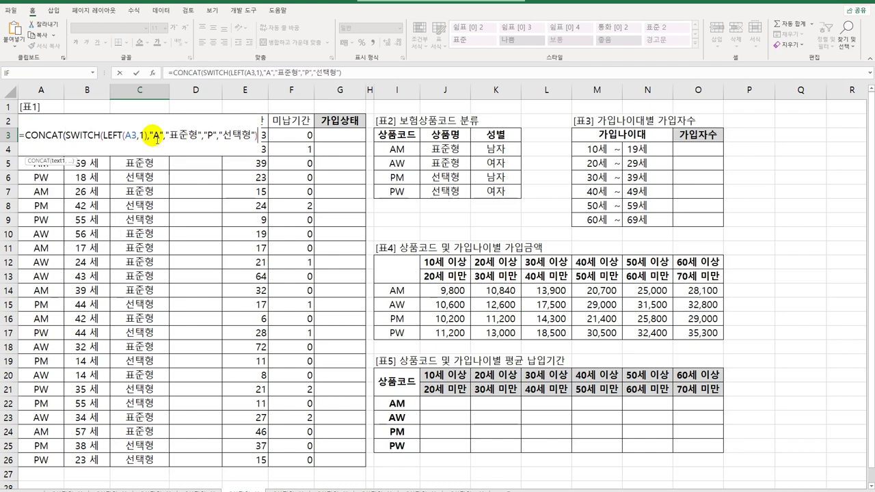
type(",\"")
type("-")
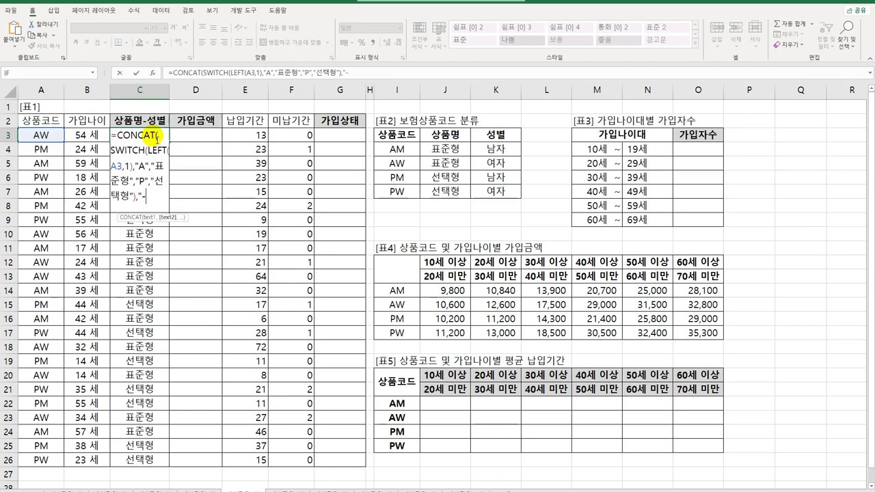
type("\",")
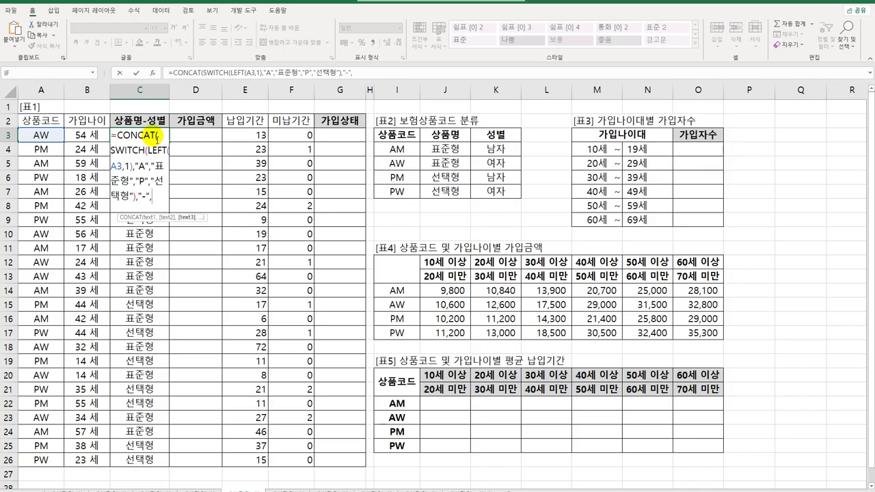
- Add a second SWITCH function as CONCAT's third argument, with RIGHT(A3,1) as its expression
type("sw")
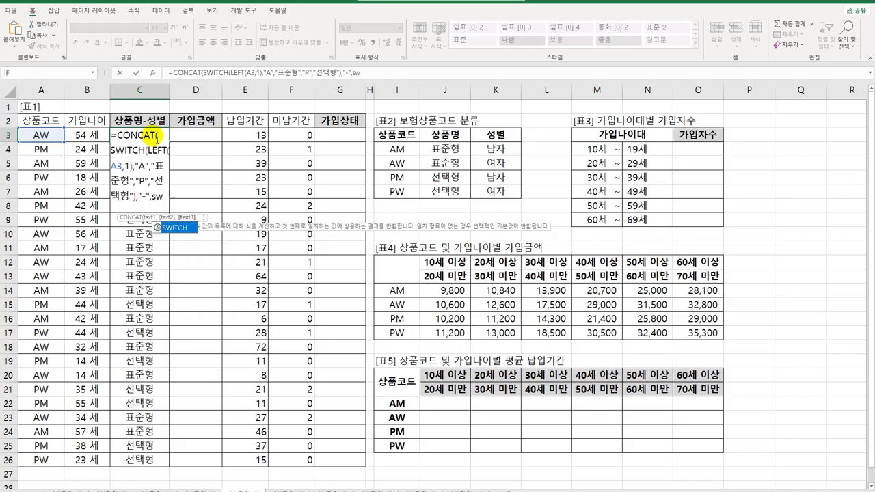
key("Tab")
type("ri")
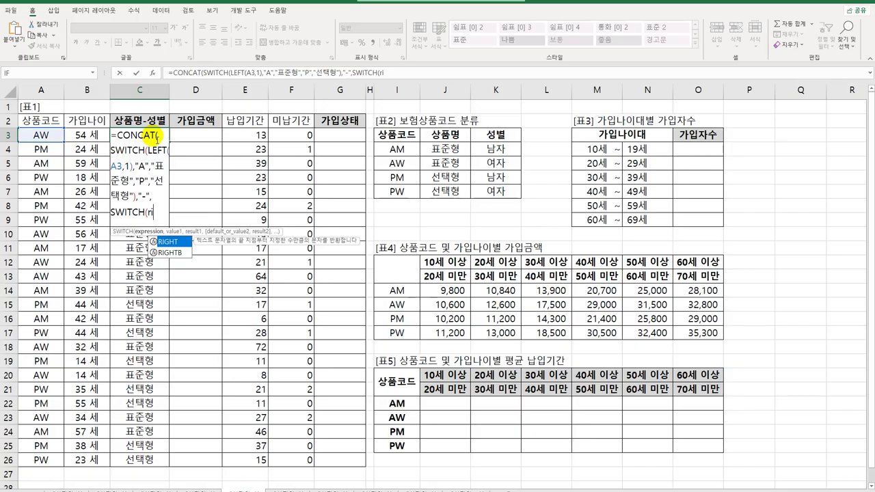
key("Tab")
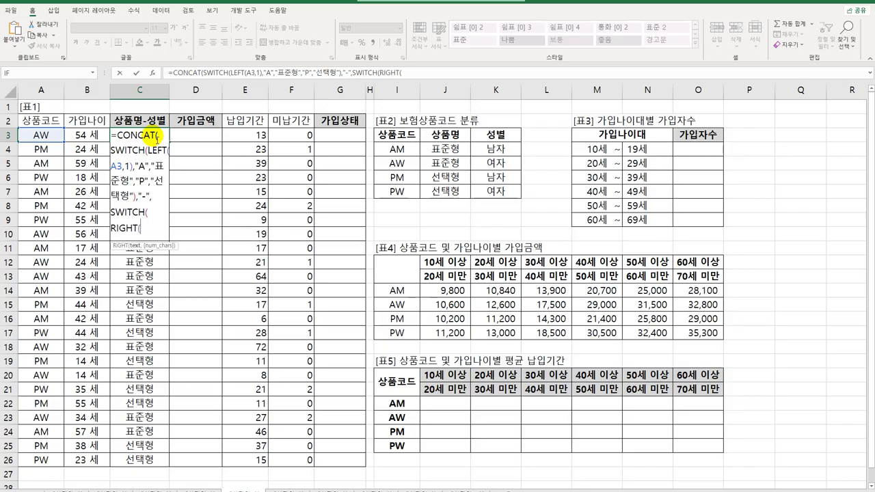
left_click(48, 139)
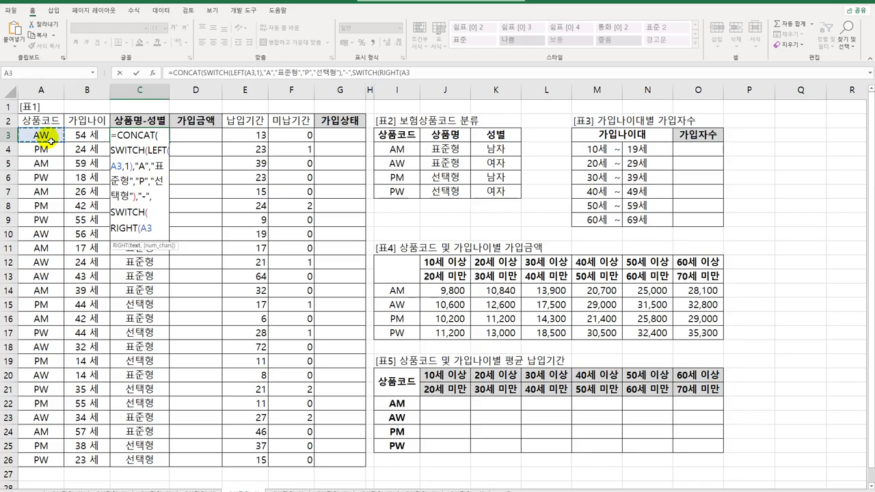
type(",1),")
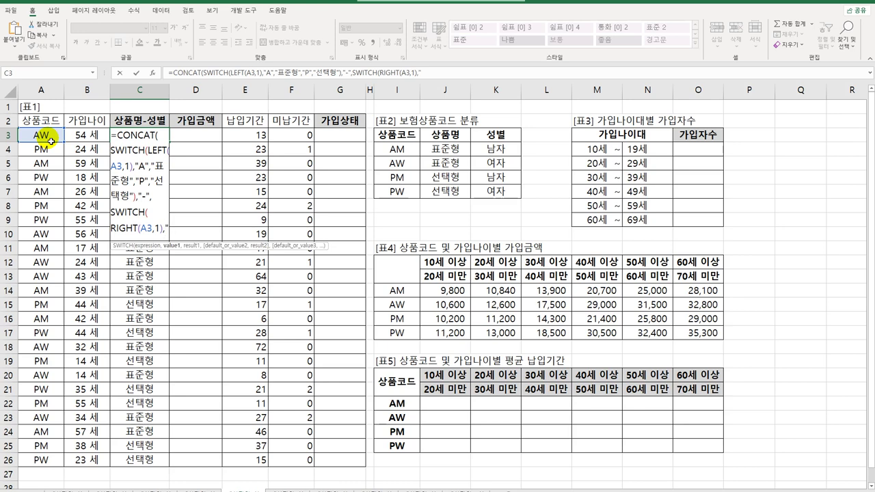
- Make the second SWITCH return "남자" for "M"
type("\"ㅡ\"")
key("BackSpace")
key("BackSpace")
type("M\",\"ㄴ")
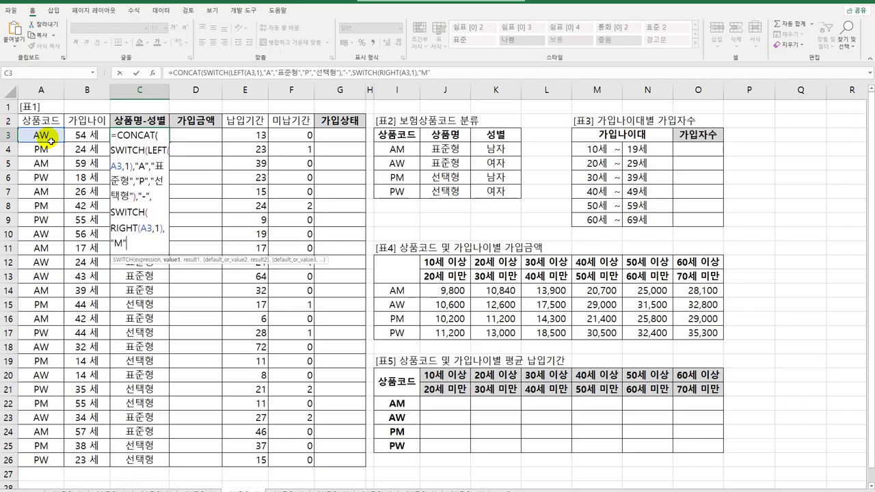
type("남자\",")
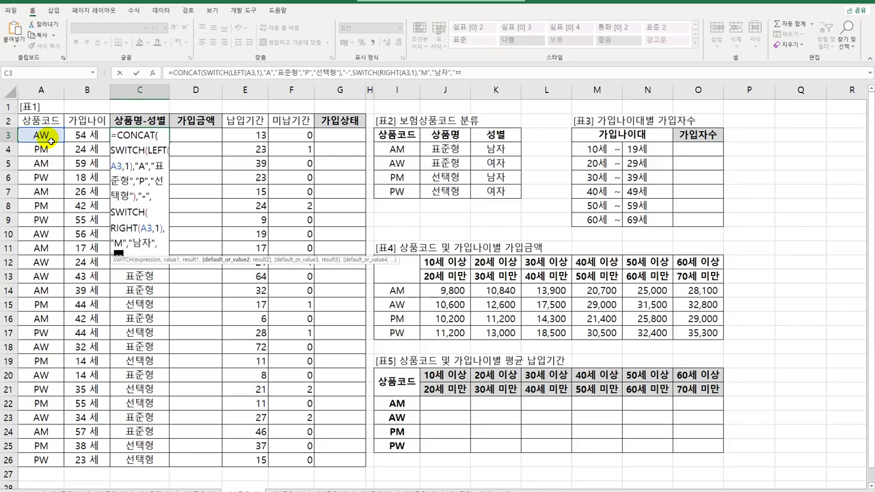
- Make the second SWITCH return "여자" for "W", and close both the SWITCH and CONCAT functions
type(" ㅈㅈ\"")
key("BackSpace")
key("BackSpace")
key("BackSpace")
type("W")
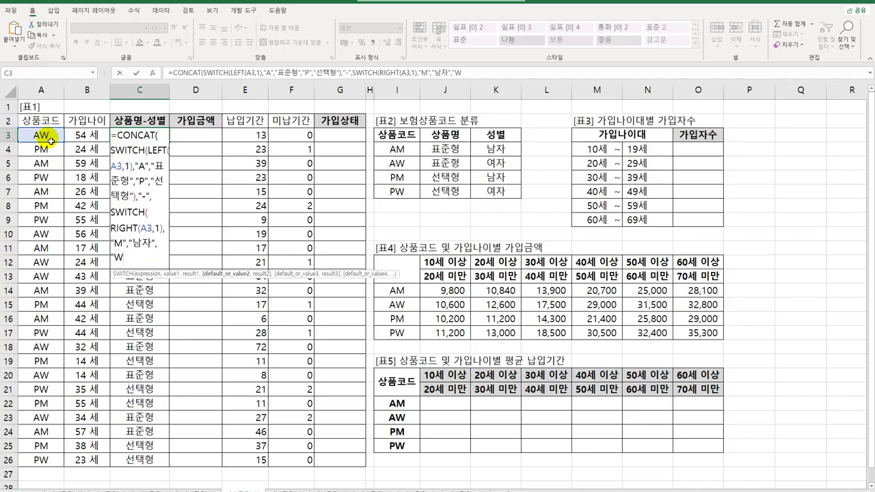
type("\",\"d")
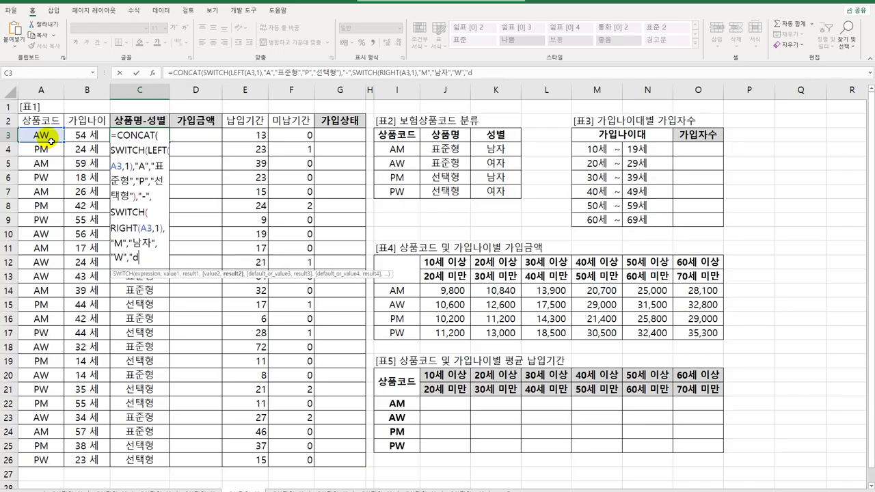
key("BackSpace")
type("여자\"))")
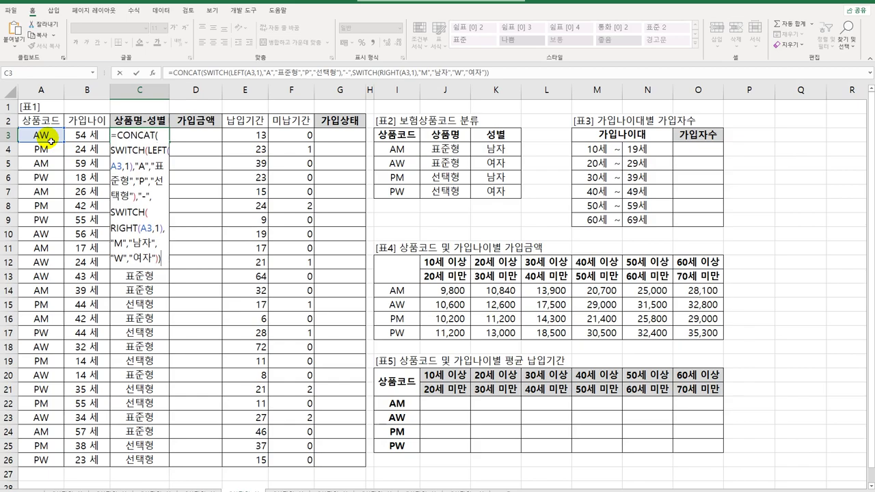
- Enter the CONCAT formula in C3 and copy it down the 상품명-성별 column through C26
key("Return")
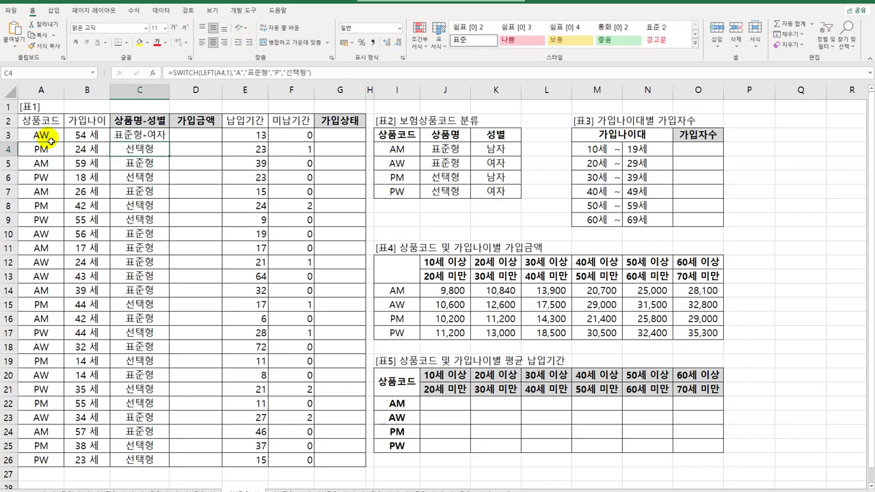
left_click(145, 135)
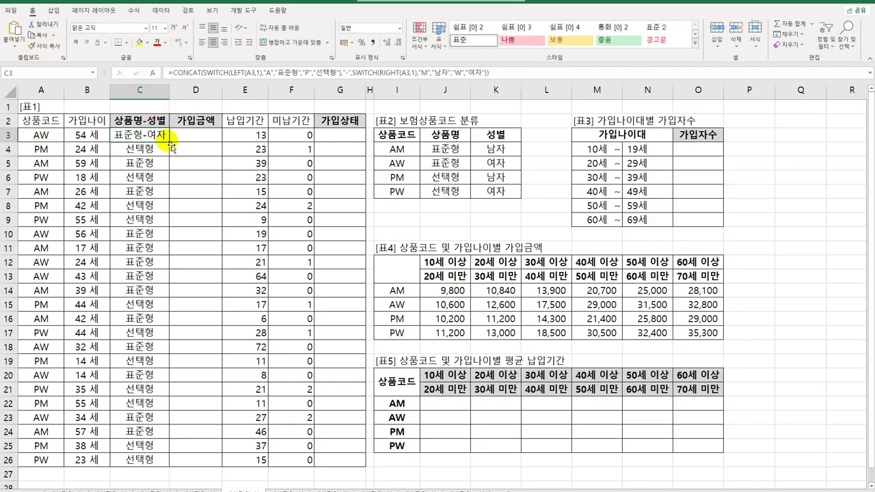
left_click_drag(169, 142, 170, 467)
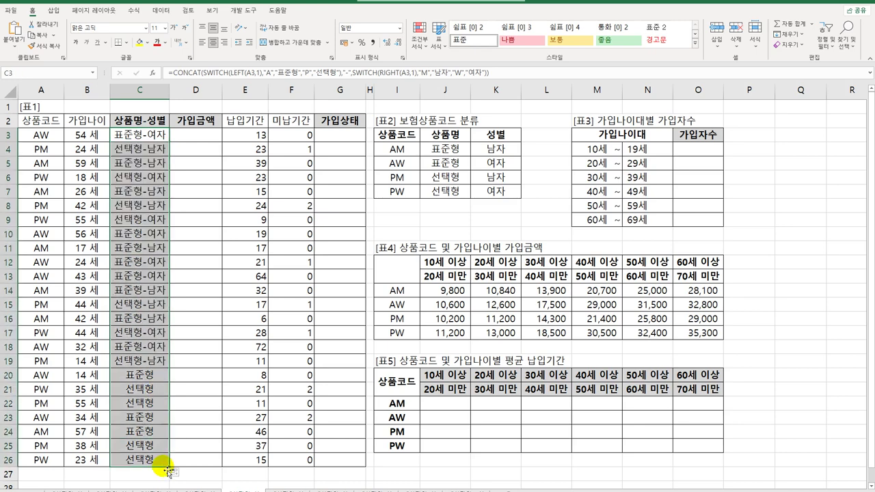
- Review the value and result arguments of the first SWITCH function in C3's formula
left_click(160, 140)
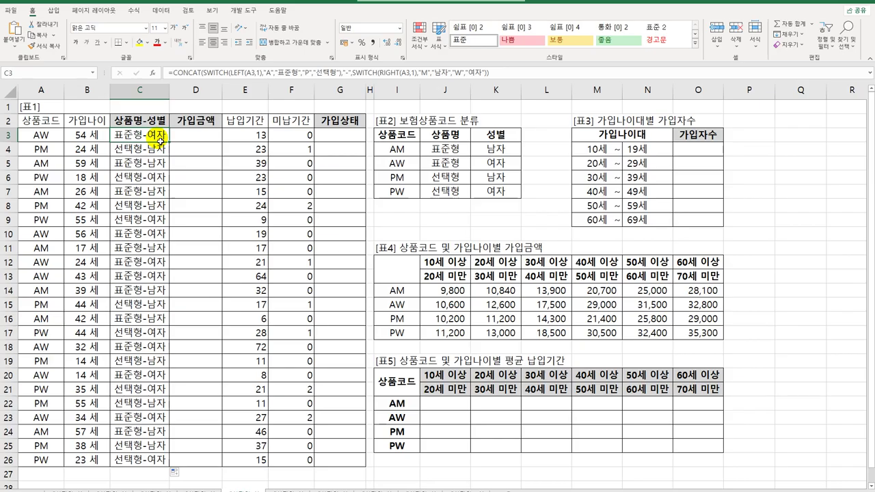
left_click(236, 72)
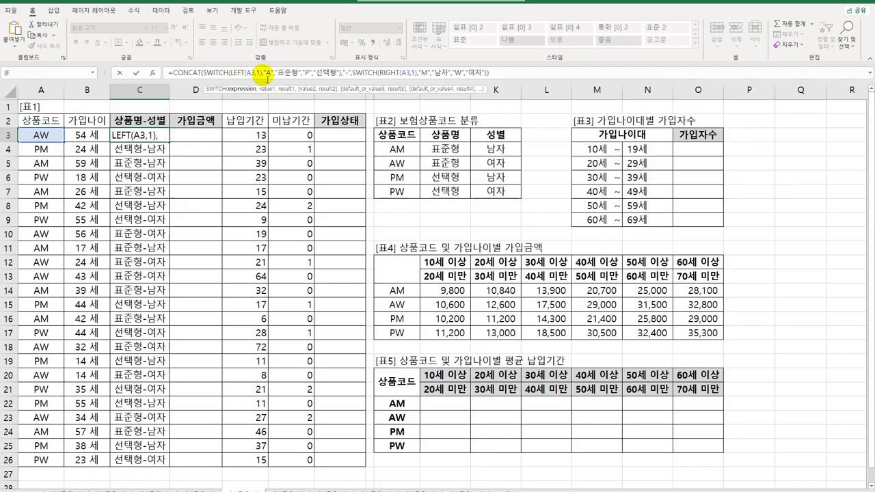
double_click(272, 73)
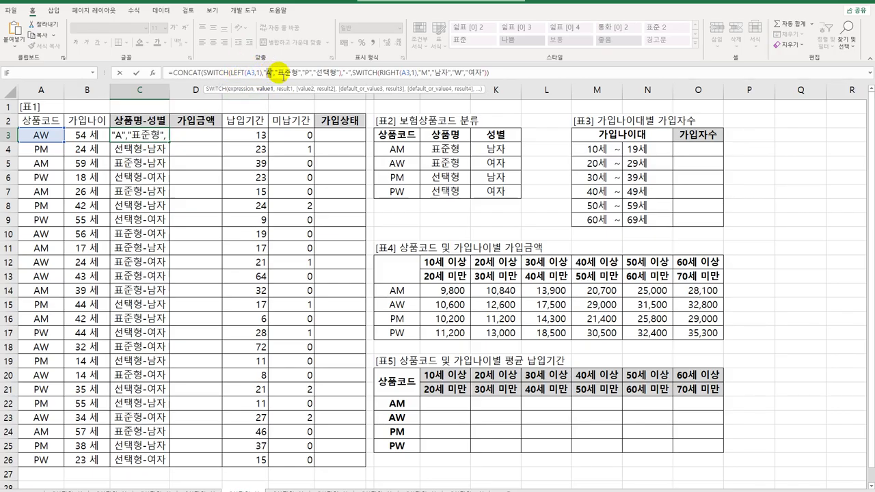
left_click(282, 74)
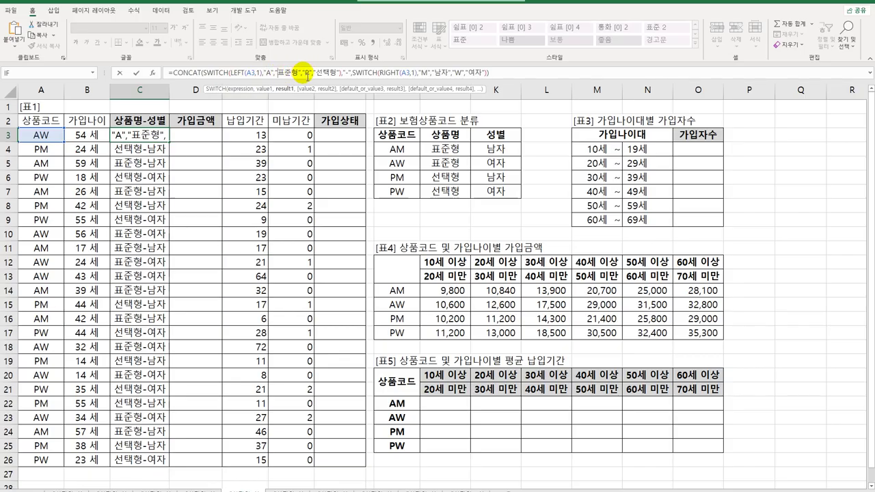
left_click(309, 74)
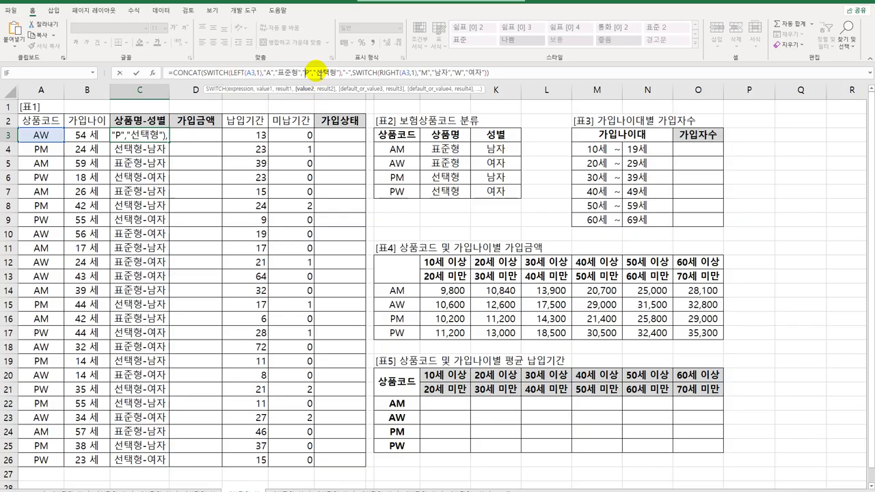
left_click(316, 74)
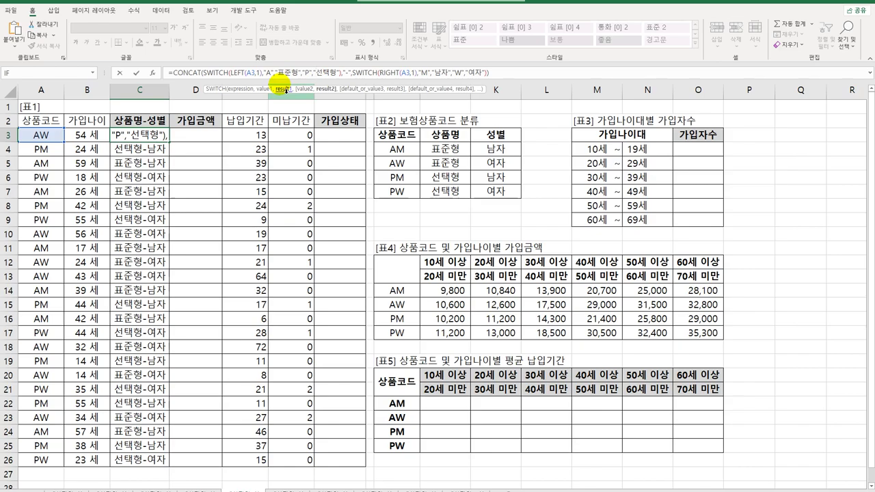
key("Return")
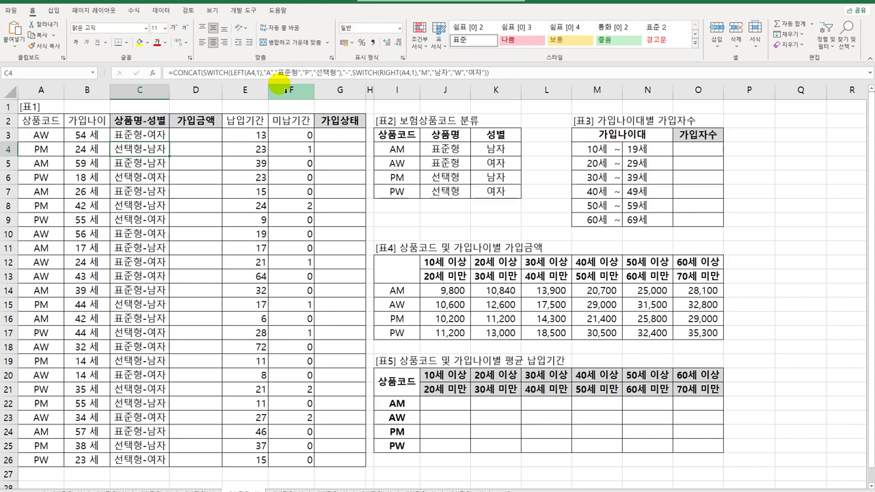
- Examine the first row's product code and age against 표4's code rows, age headers in row 12 and amounts in J14:O17
left_click(54, 139)
left_click(91, 139)
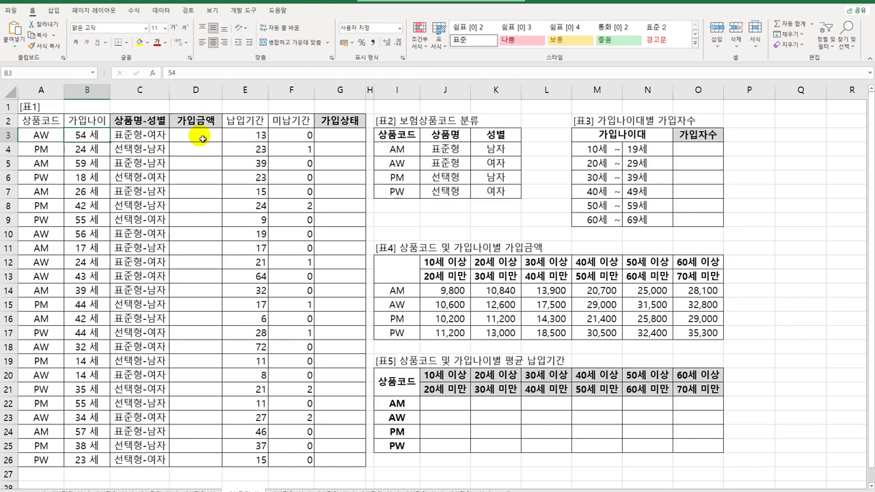
left_click(454, 290)
left_click_drag(400, 290, 400, 332)
left_click_drag(451, 259, 694, 261)
left_click(457, 292)
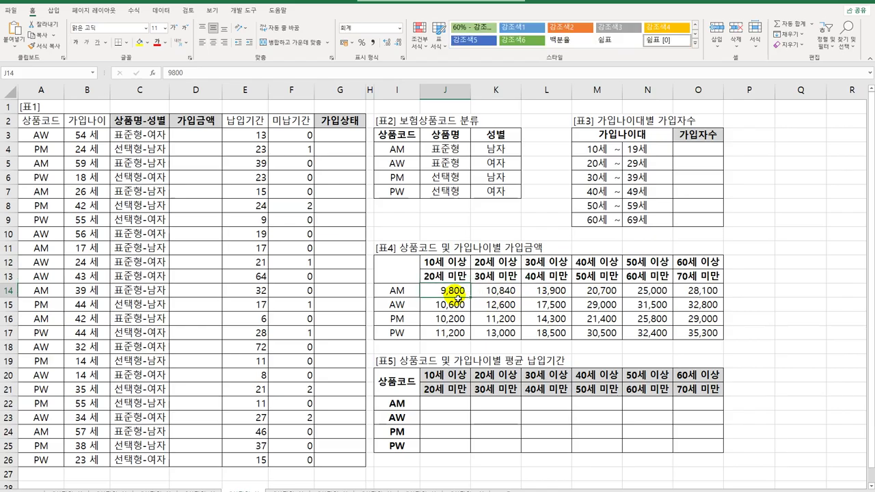
left_click(213, 138)
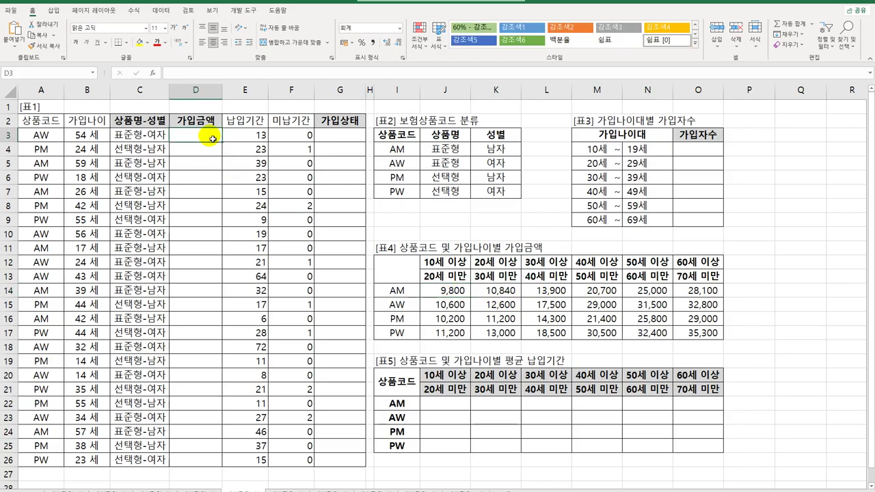
left_click_drag(458, 294, 687, 336)
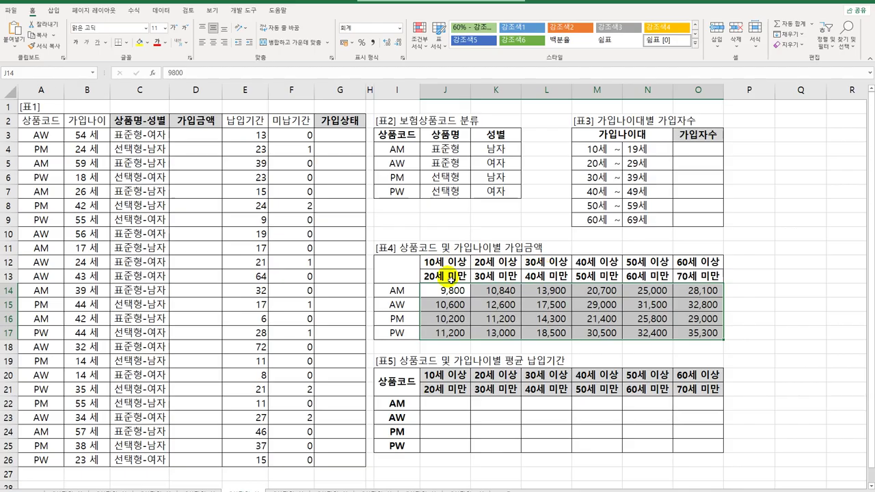
left_click_drag(436, 263, 692, 266)
- Start an XMATCH formula in D3 of the 가입금액 column with B3 as its lookup value
left_click(212, 136)
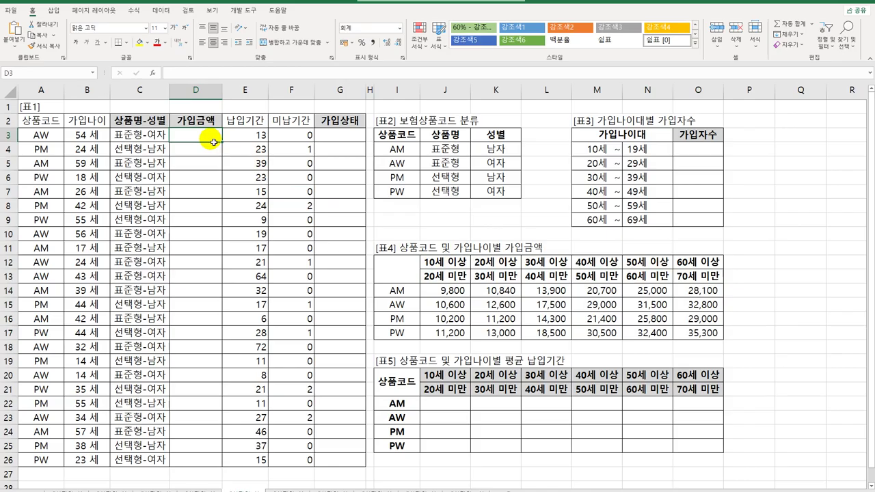
type("=")
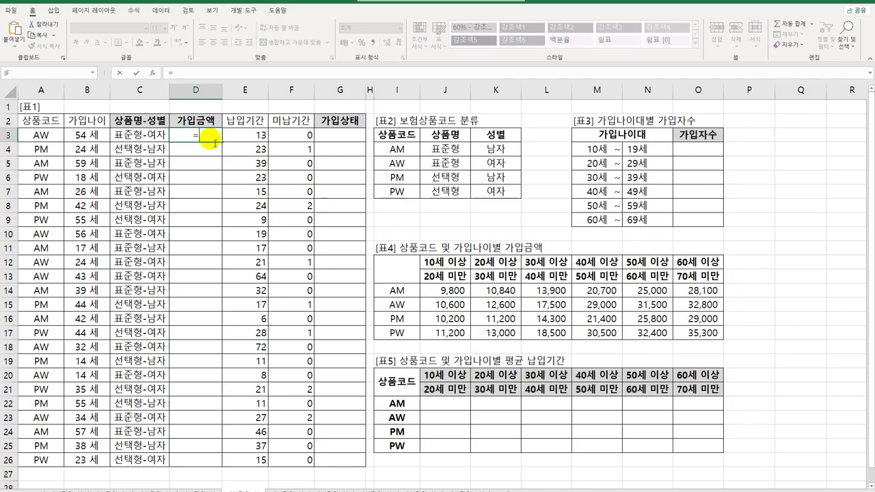
type("m")
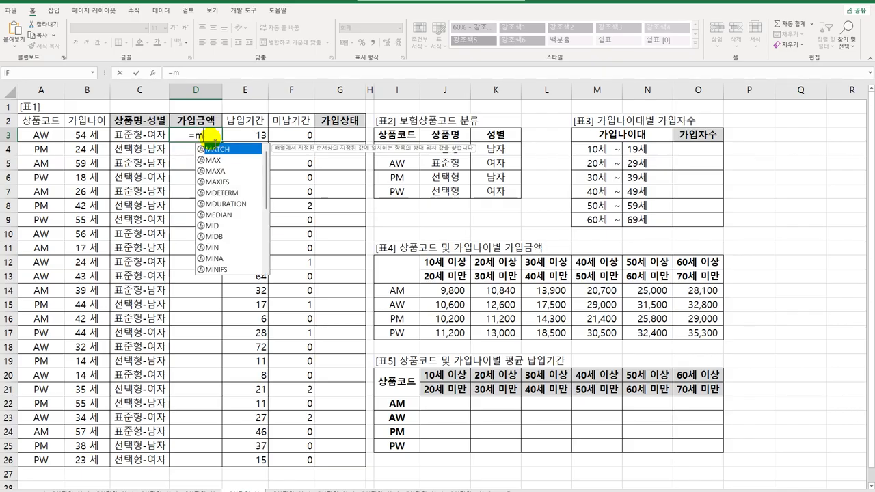
key("BackSpace")
type("xm")
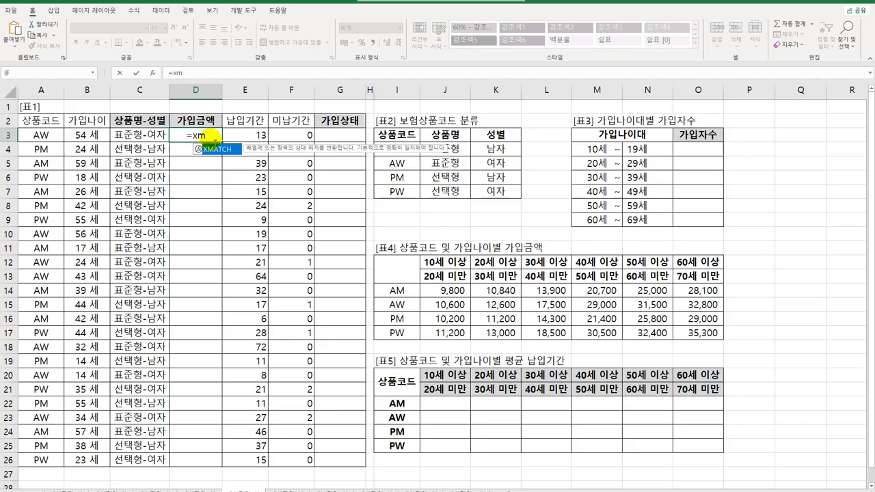
key("Tab")
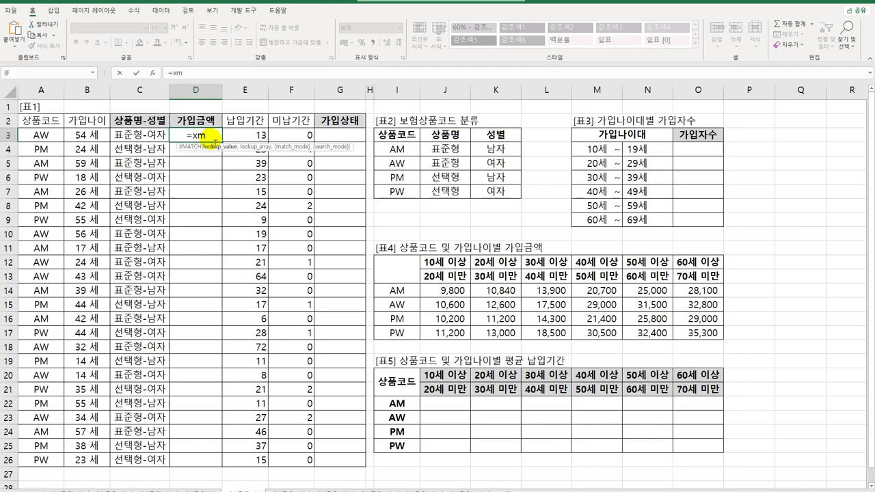
left_click(96, 139)
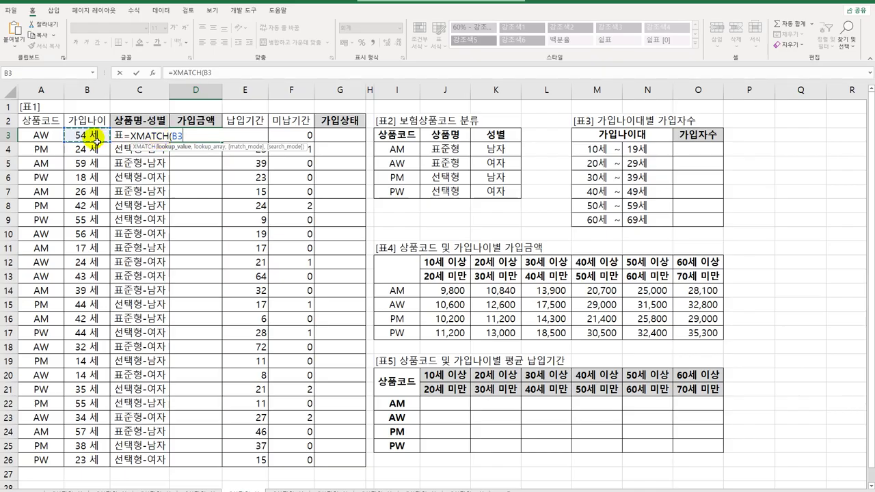
- Give XMATCH the age headers of 표4 as its lookup array, using the absolute range $J$12:$O$12
type(",")
left_click_drag(437, 263, 701, 264)
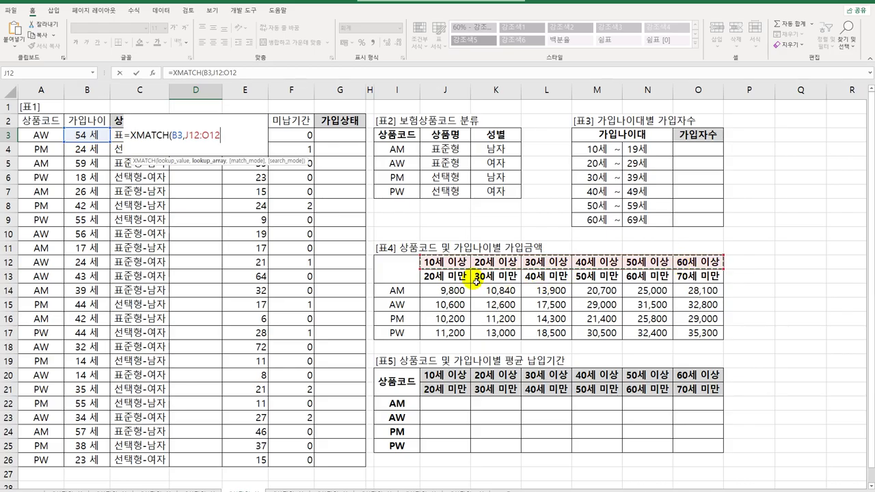
key("F4")
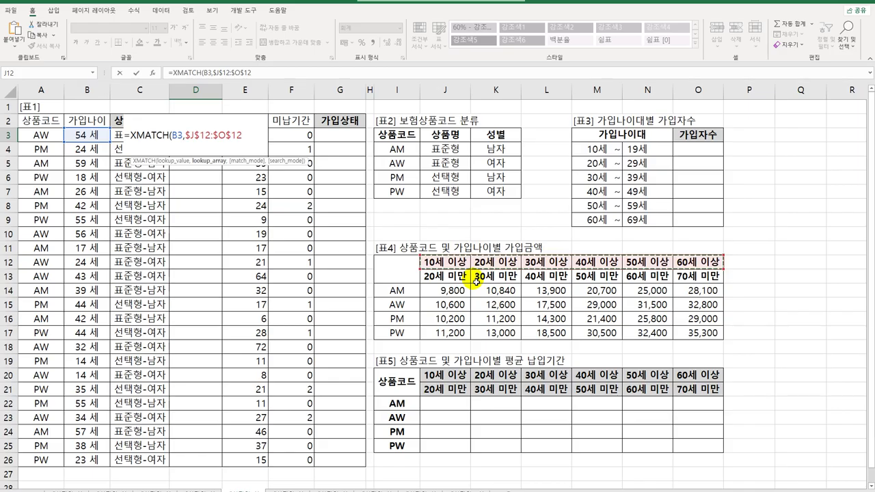
- Set XMATCH's match mode to -1 (exact match or next smaller item), then close and enter the formula
type(",")
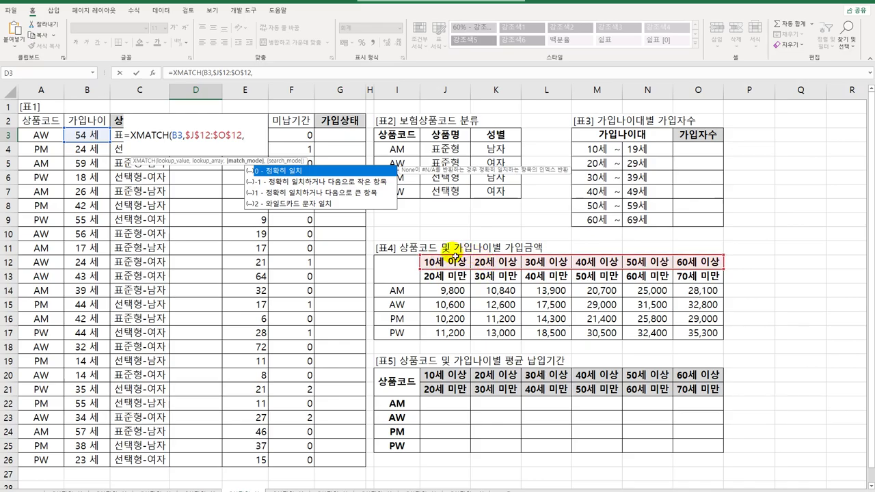
left_click(355, 183)
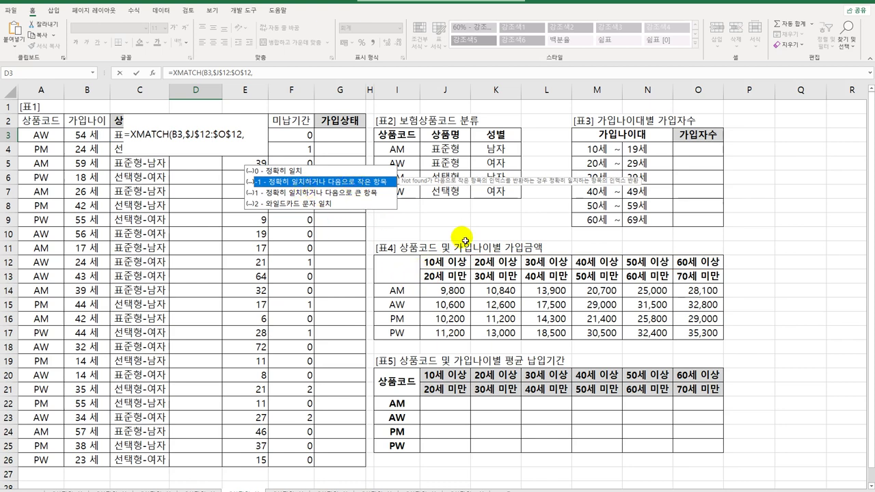
double_click(289, 182)
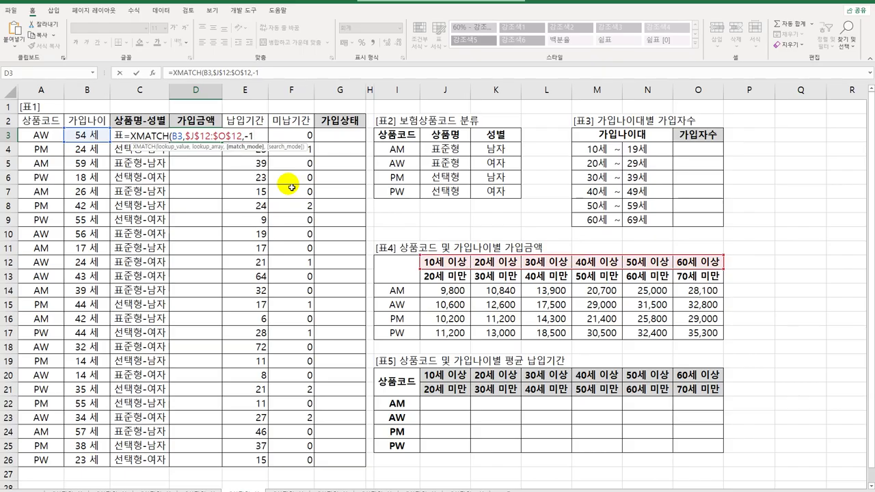
type(")")
key("Return")
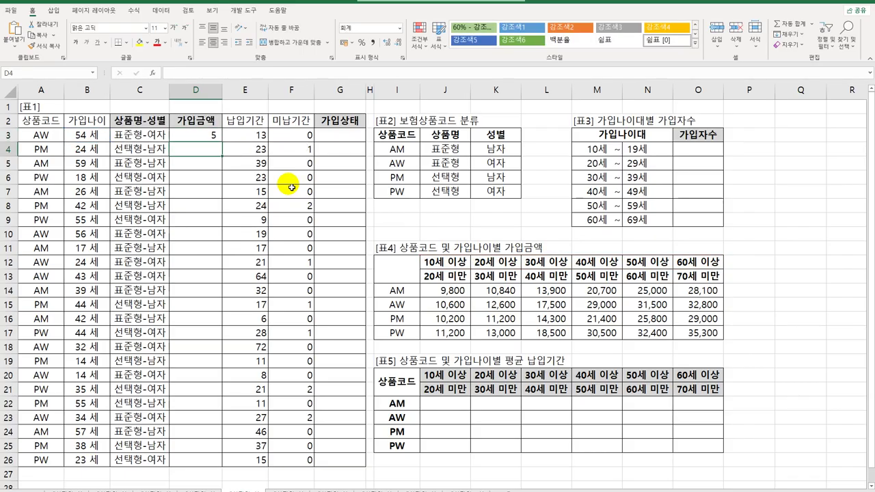
- Check D3's XMATCH result by counting across 표4's age headers from J12 to the 50세 이상 column
left_click(453, 266)
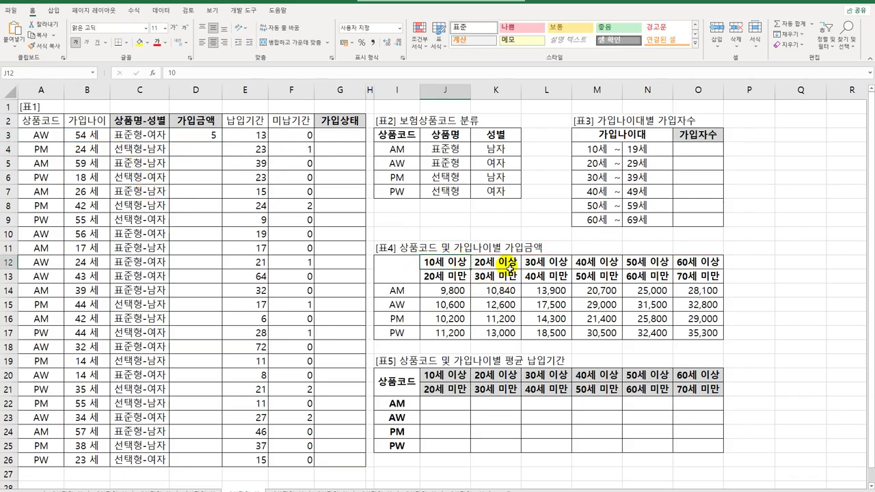
left_click(509, 264)
left_click(547, 263)
left_click(596, 263)
left_click(645, 263)
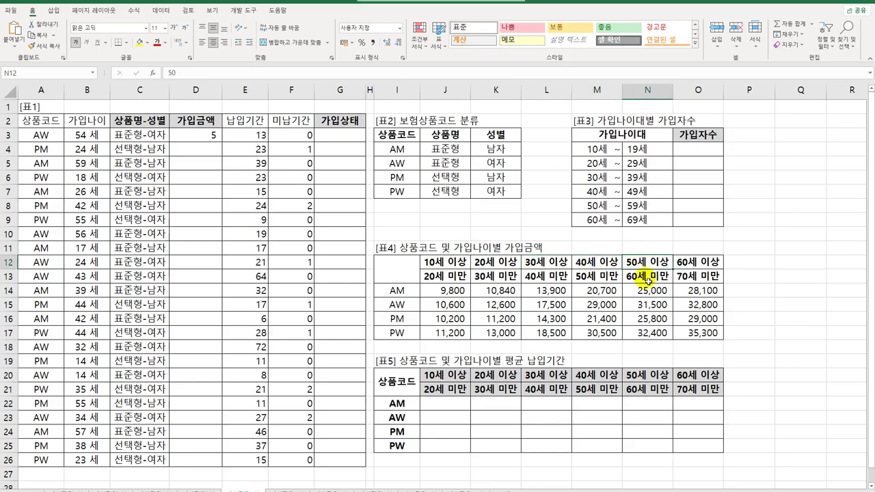
left_click_drag(647, 279, 648, 335)
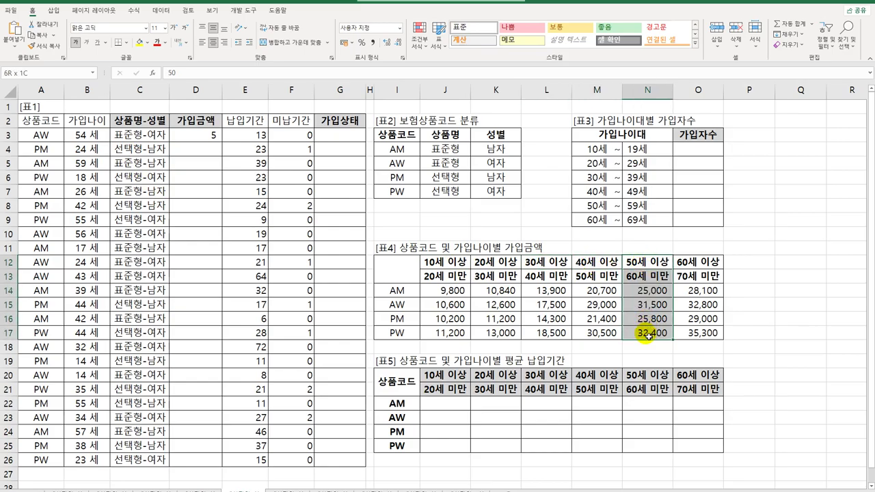
- Copy D3's XMATCH formula down through D26, and check the row 4 result against the 20세 이상 column of 표4
left_click(213, 135)
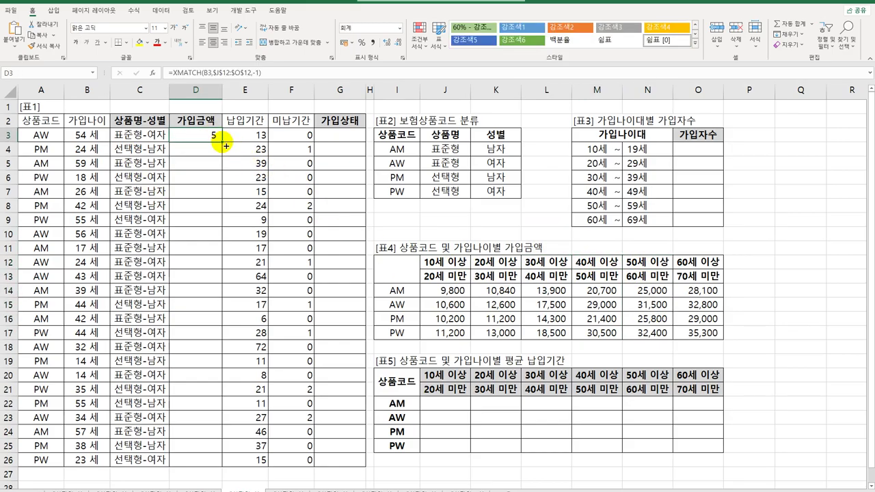
left_click_drag(226, 145, 200, 470)
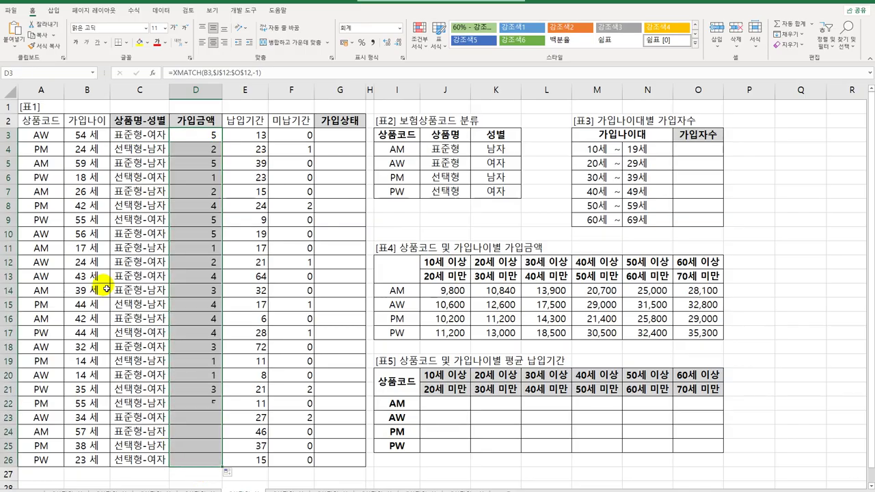
left_click_drag(85, 149, 193, 150)
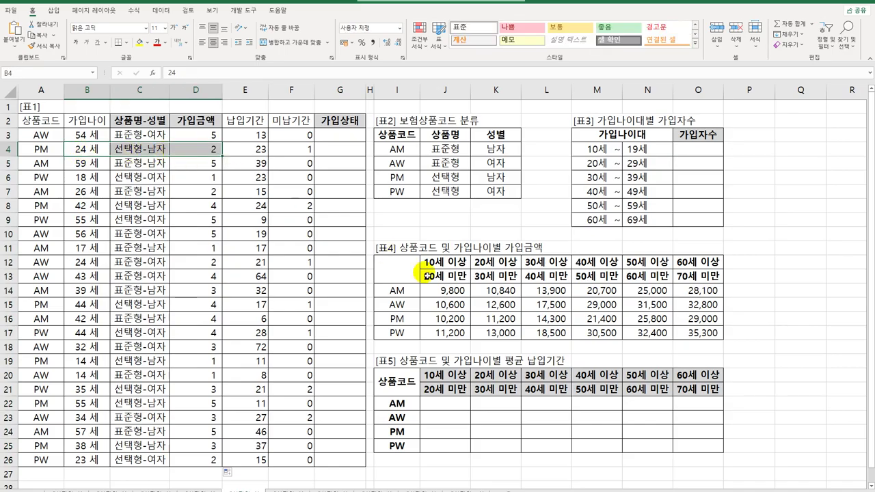
left_click_drag(498, 262, 501, 331)
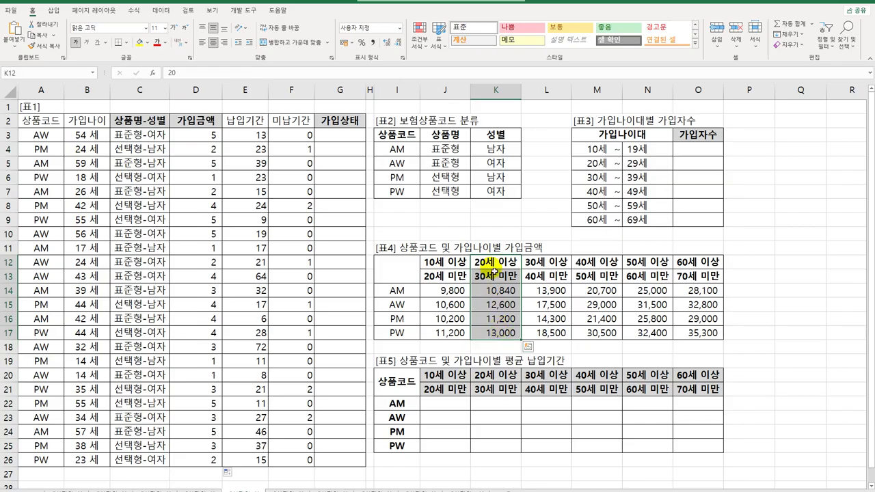
left_click(494, 267)
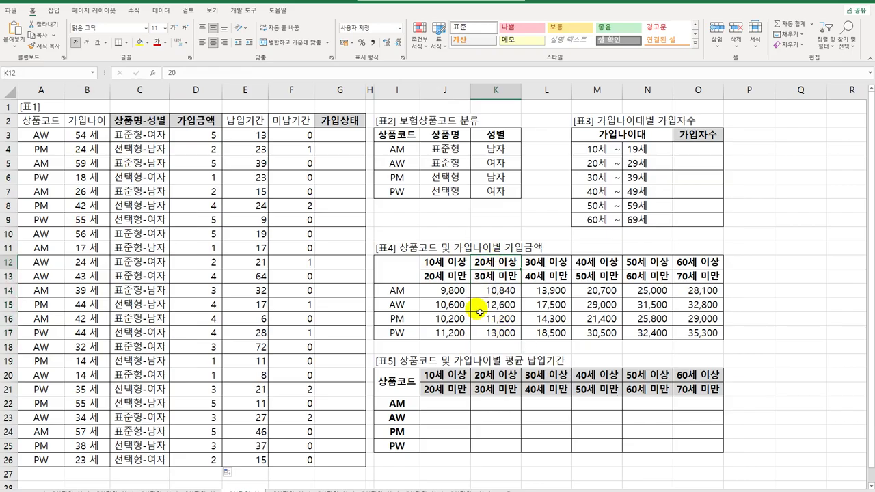
left_click(212, 139)
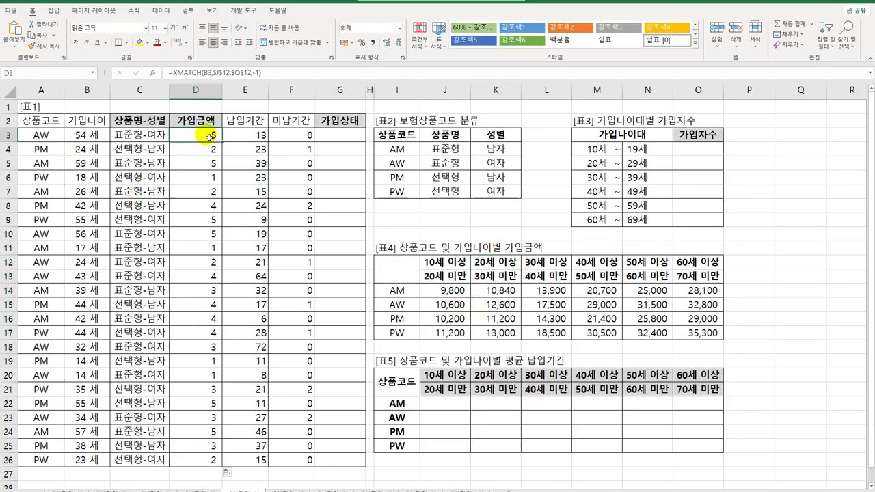
- Wrap D3's XMATCH formula in INDEX, using 표4's amounts $J$14:$O$17 as the absolute array argument
double_click(209, 136)
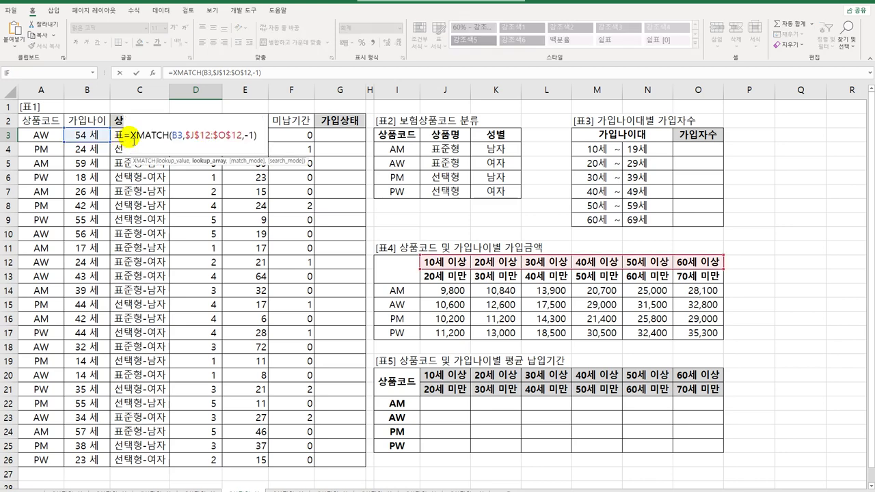
key("Home")
key("Right")
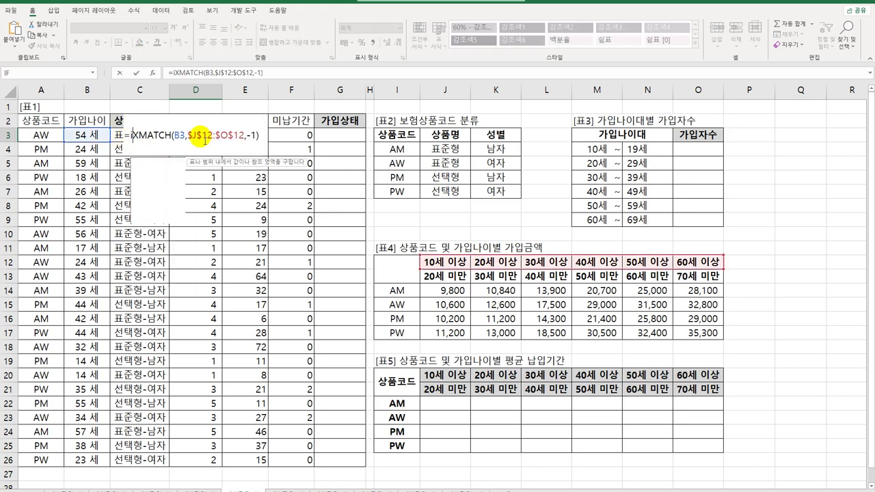
type("INDEX(")
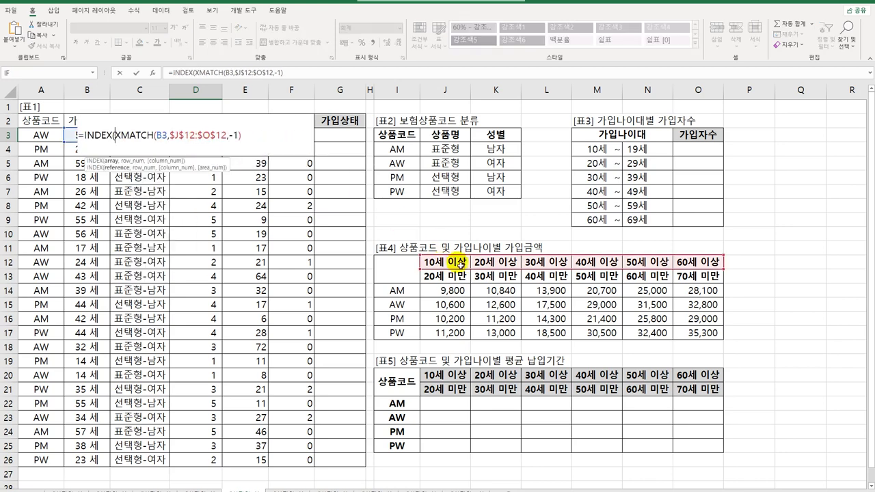
left_click_drag(444, 290, 679, 336)
key("F4")
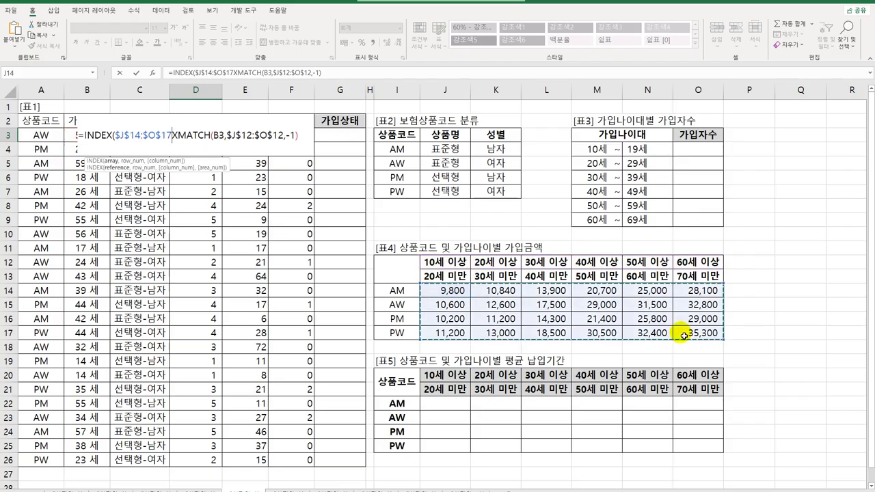
type(",")
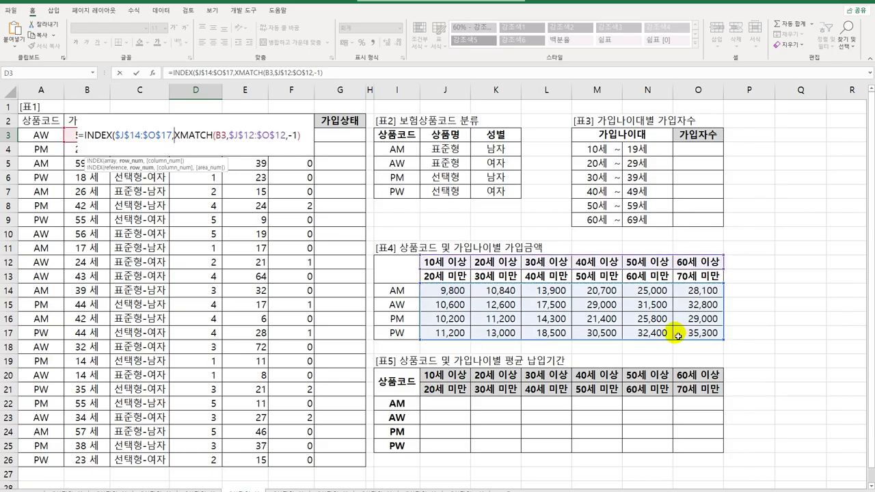
- Insert a second XMATCH as INDEX's row number, ahead of the existing one, with product code A3 as its lookup value
type("xma")
key("Tab")
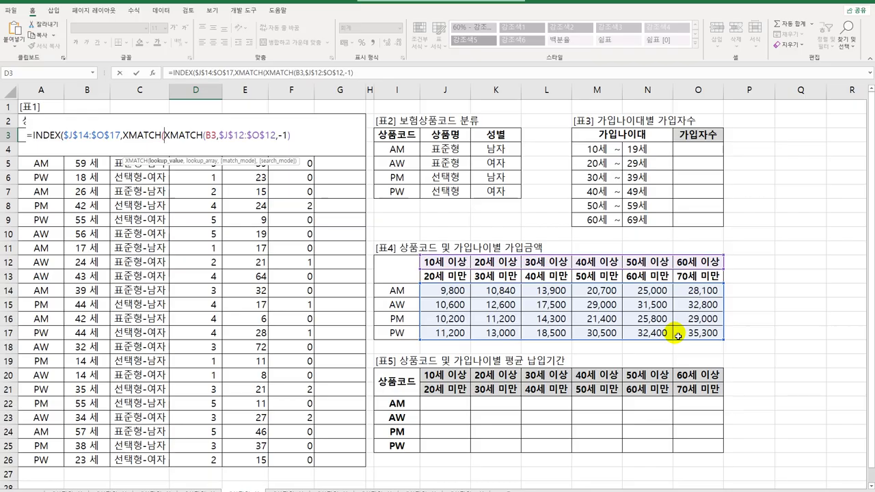
key("Left")
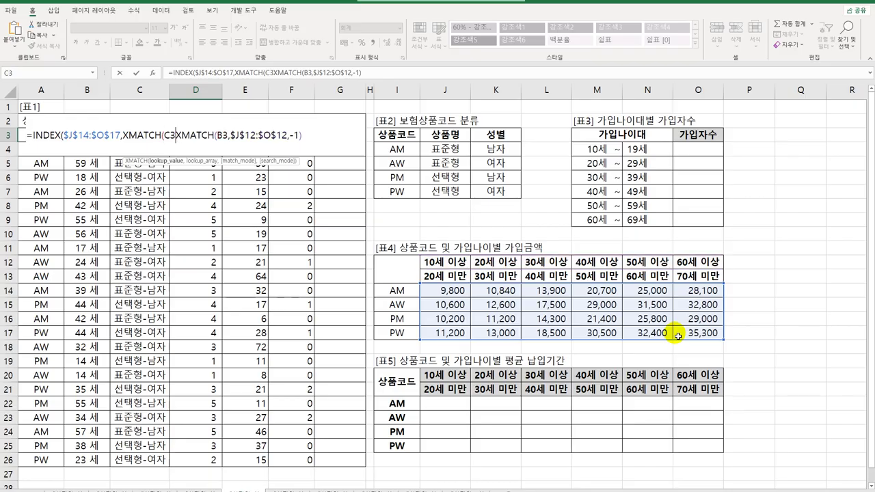
key("Left")
key("Left")
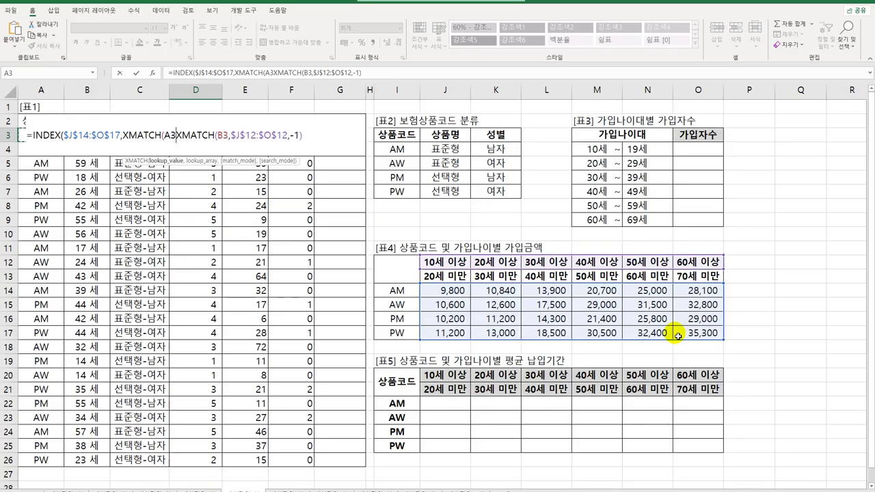
type(",")
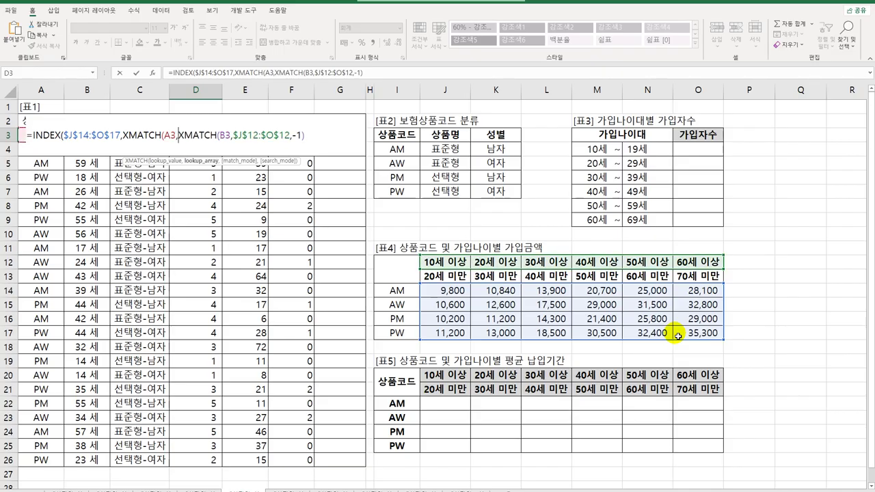
- Give the row XMATCH 표4's product codes $I$14:$I$17 as its lookup array and match mode 0, then close it before the age XMATCH
left_click(400, 291)
left_click_drag(402, 317, 403, 334)
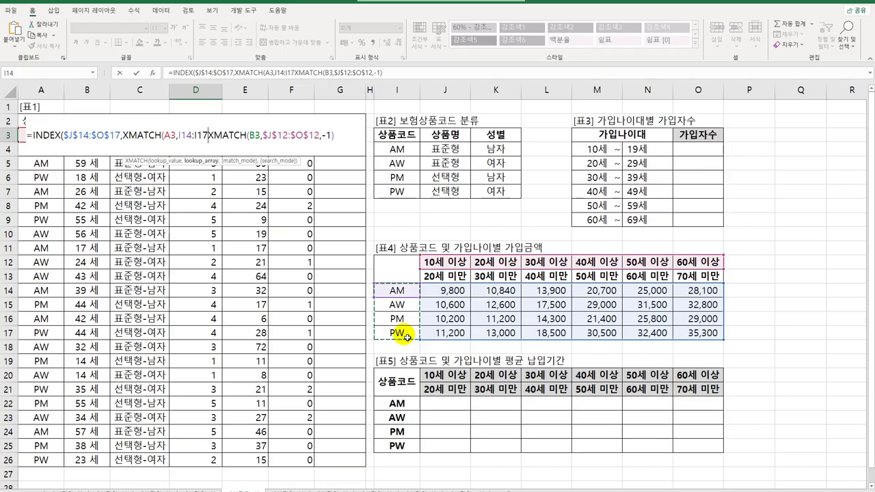
key("F4")
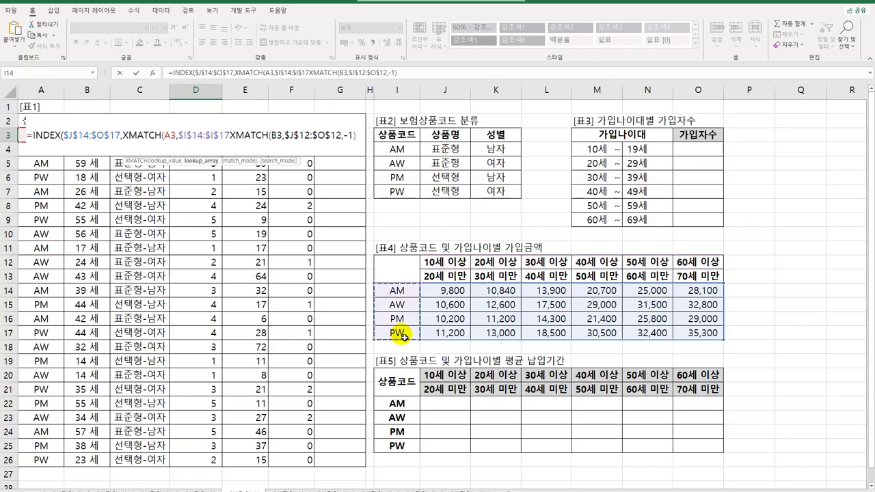
type(",")
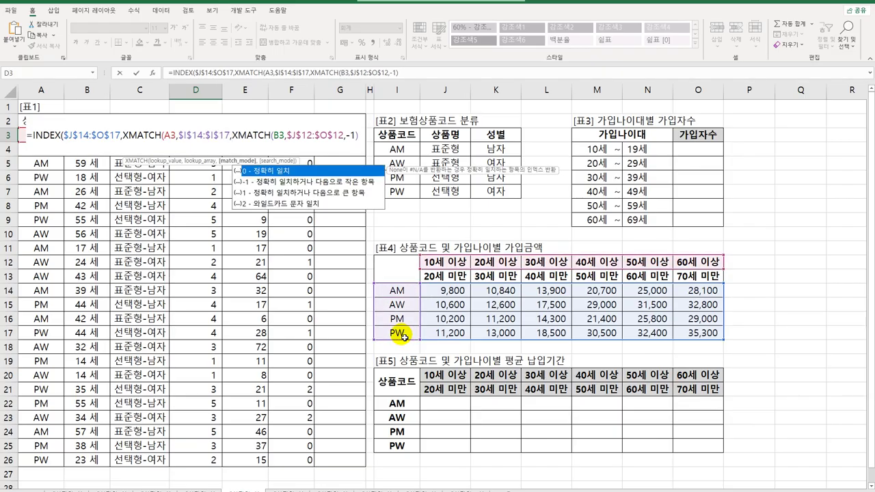
type("0")
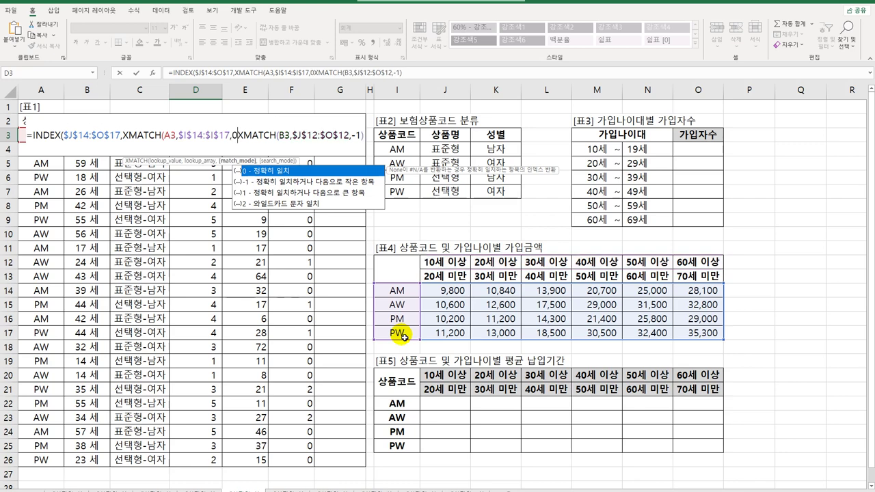
type("),")
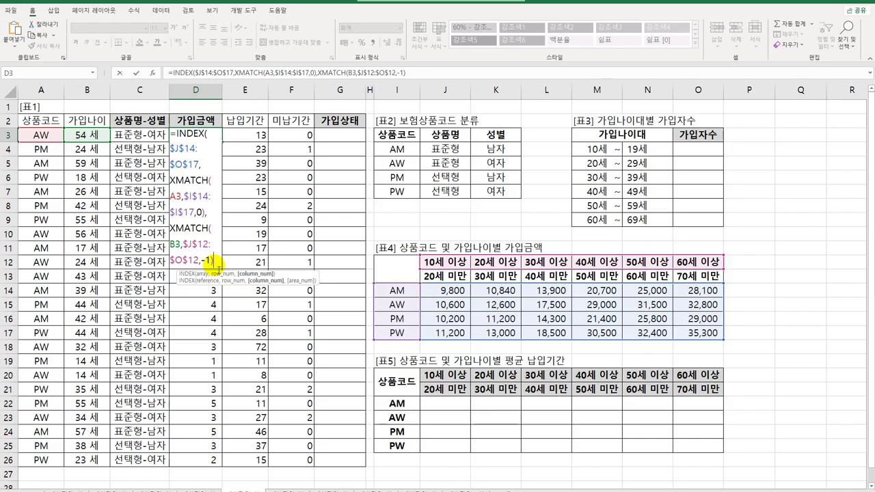
- Close and enter D3's INDEX formula, then copy it down the 가입금액 column through D26
type(")")
key("Return")
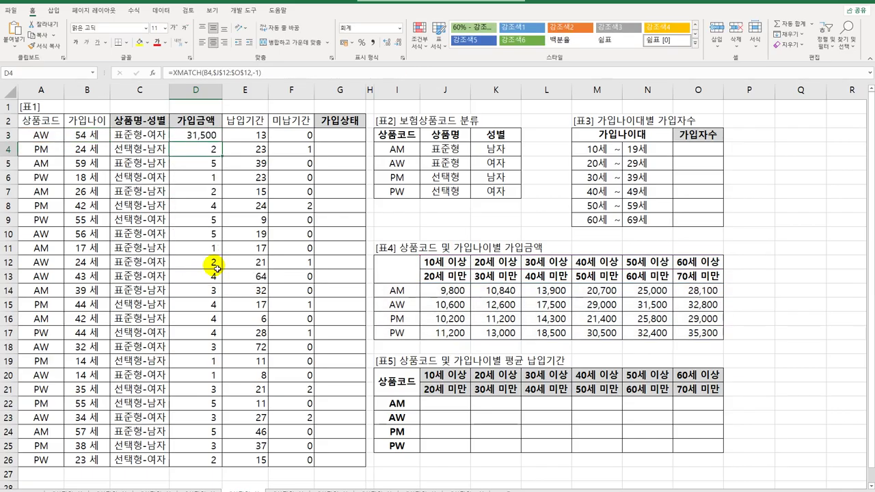
left_click(213, 136)
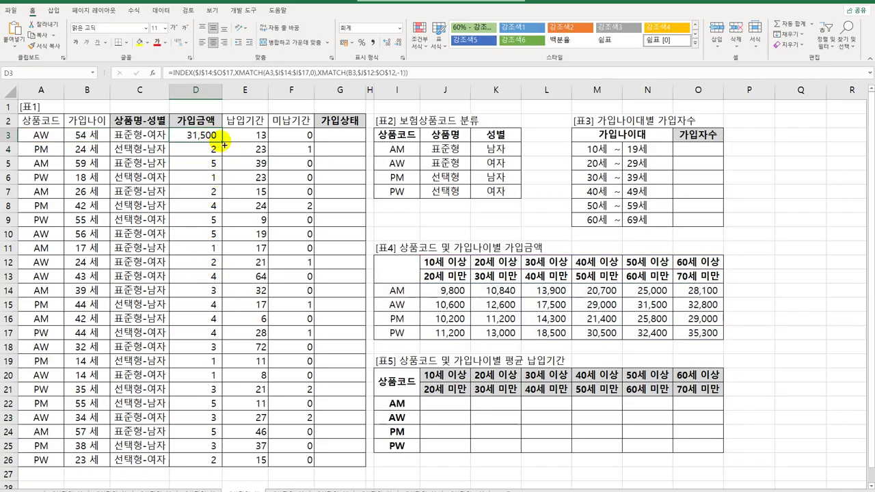
left_click_drag(225, 145, 203, 473)
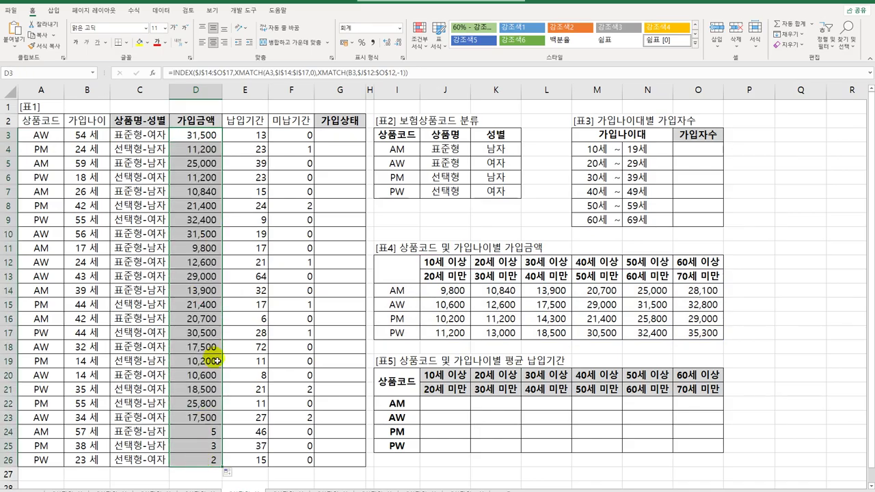
left_click(338, 142)
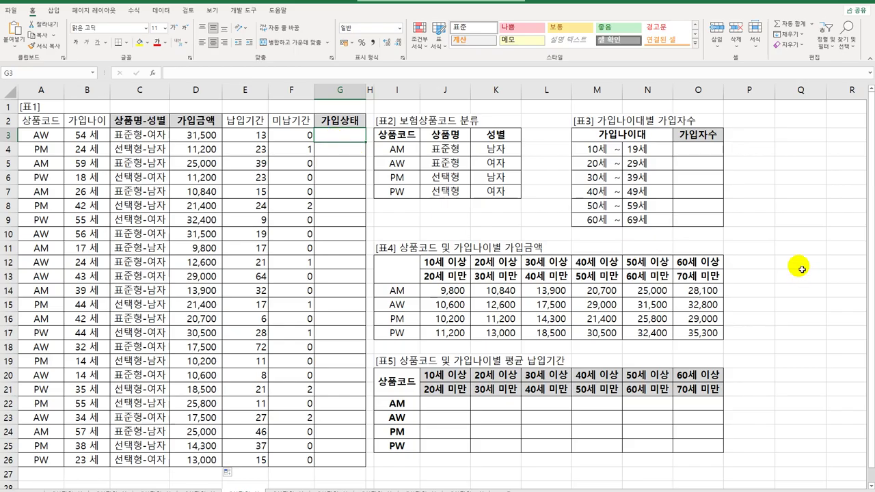
- Start a FREQUENCY formula across 표3's 가입자수 cells O4:O9, with the 가입나이 values B3:B26 as the data array
left_click_drag(695, 149, 701, 218)
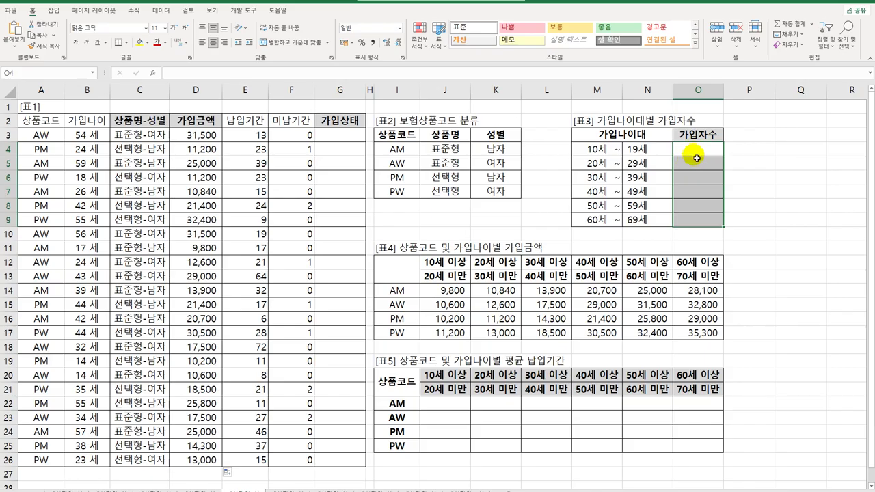
left_click(698, 145)
left_click(696, 218, "shift")
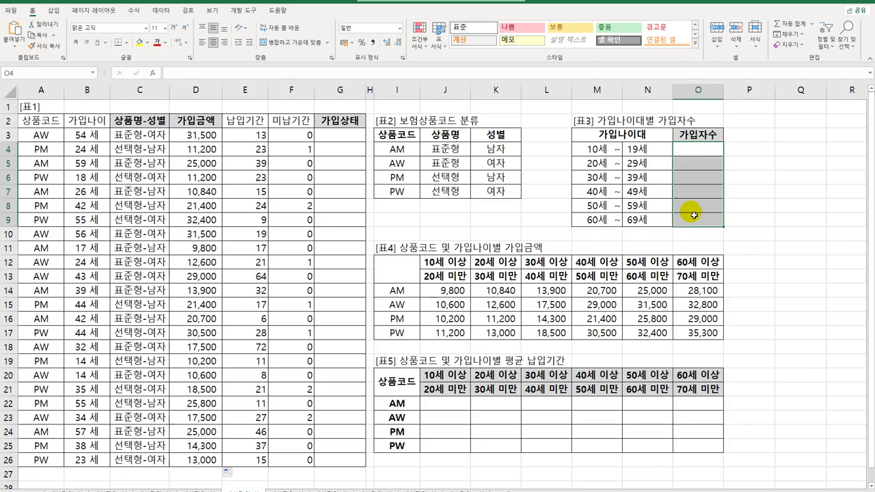
type("=fr")
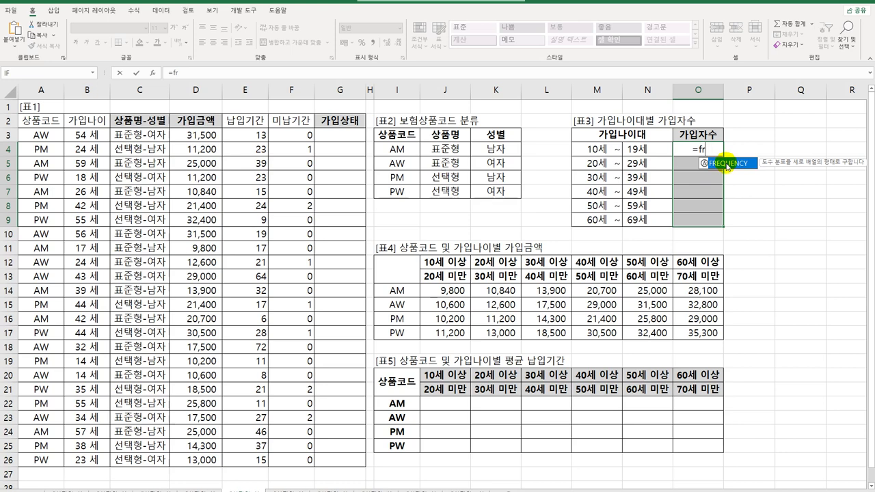
double_click(727, 164)
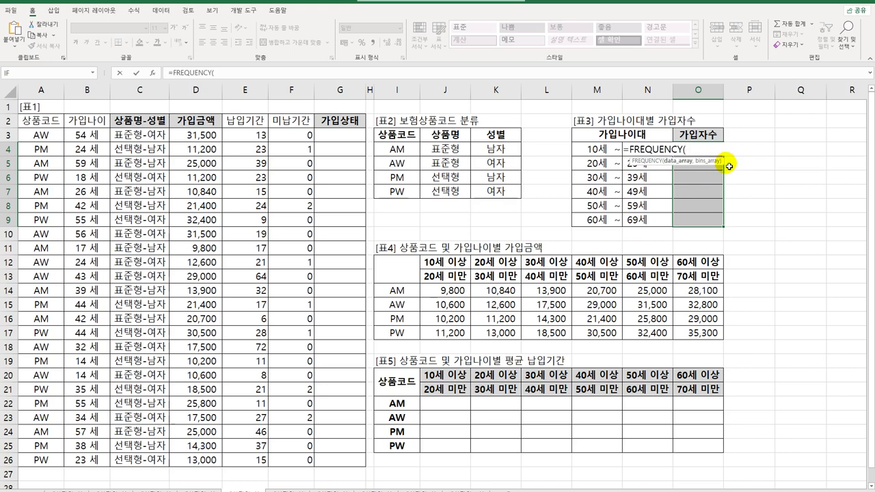
left_click_drag(97, 135, 81, 460)
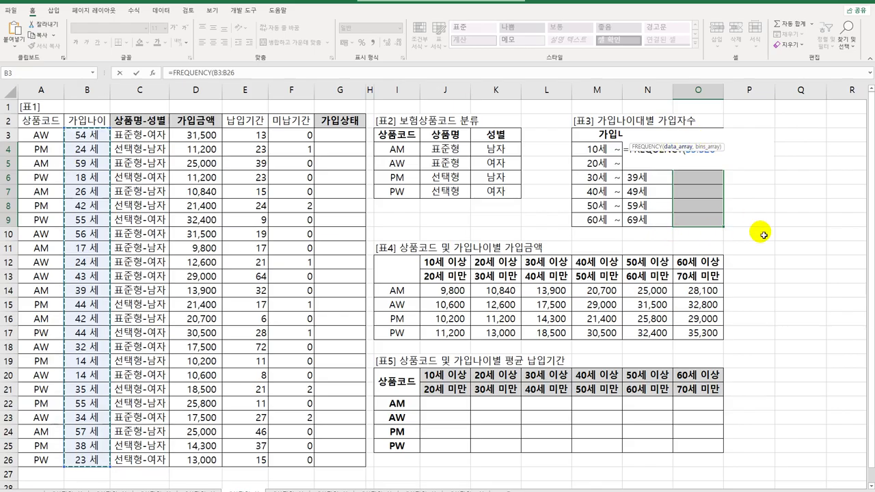
type(",")
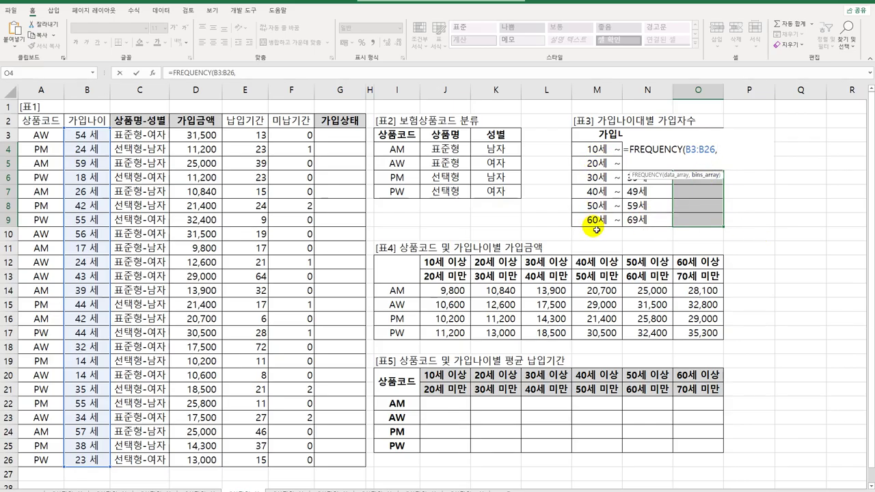
- Use 표3's upper age limits N4:N9 as FREQUENCY's bins array, and enter it as an array formula
left_click(649, 220)
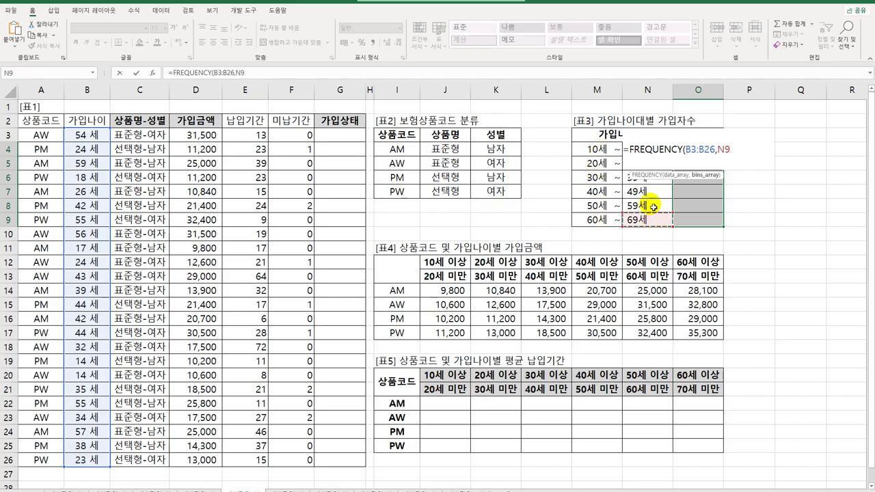
left_click_drag(646, 219, 665, 145)
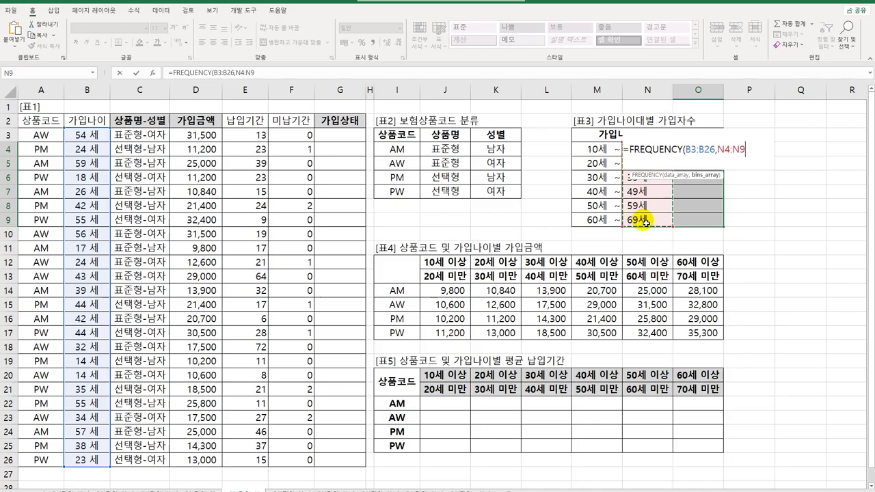
type(")")
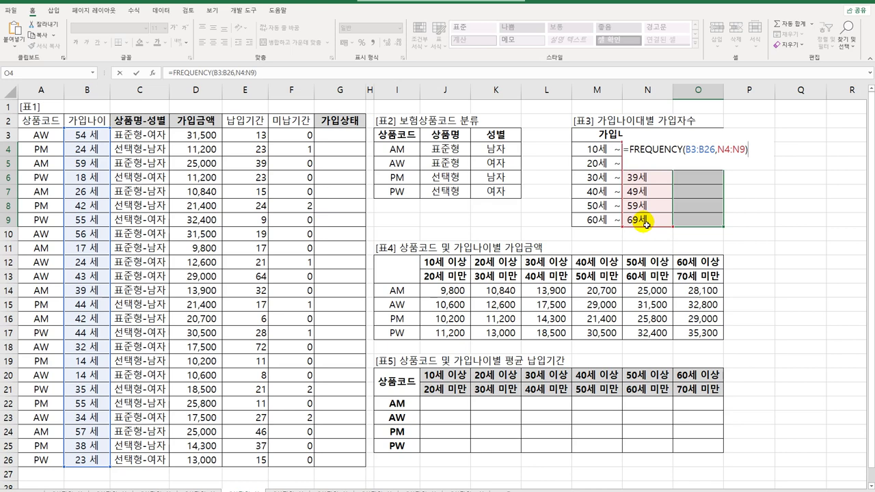
key("ctrl+shift+Return")
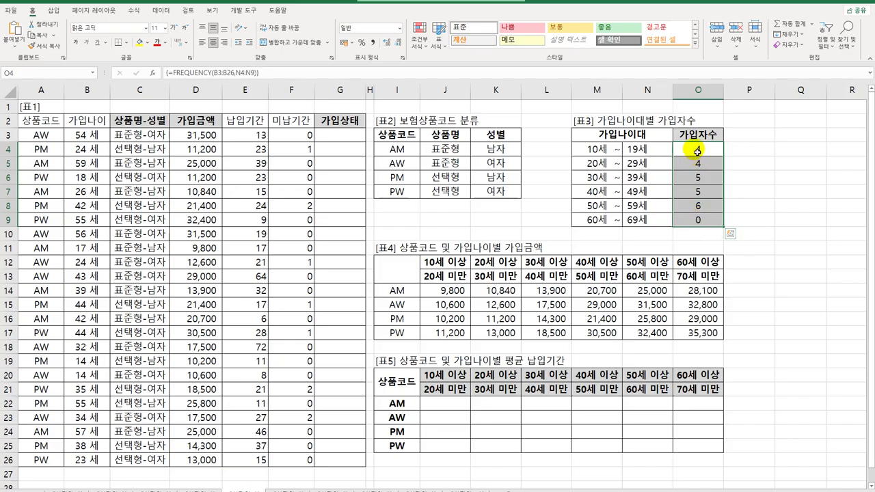
- Wrap the FREQUENCY formula in O4:O9 in a TEXT function, ready for its format argument
left_click(172, 72)
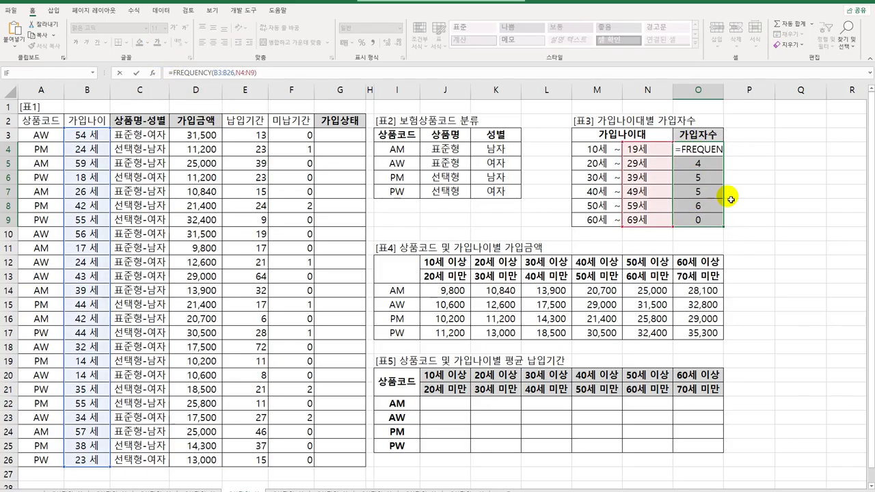
left_click(685, 149)
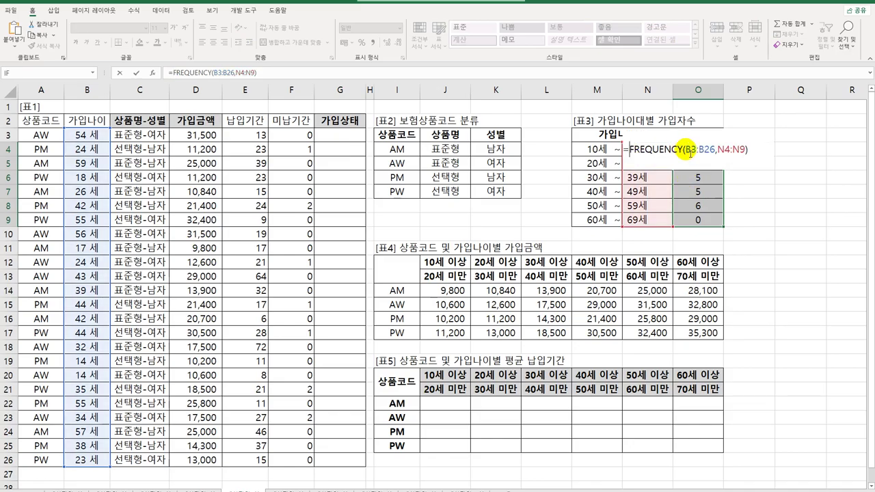
type("TEXT(")
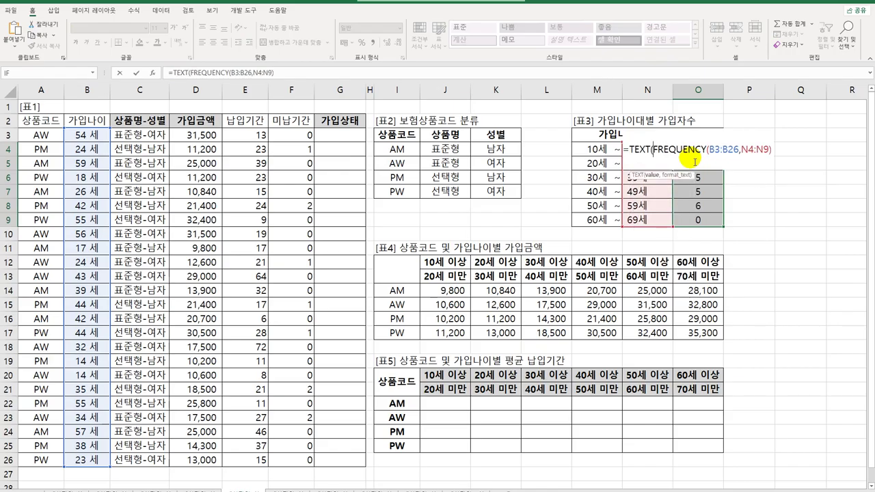
key("End")
type(",")
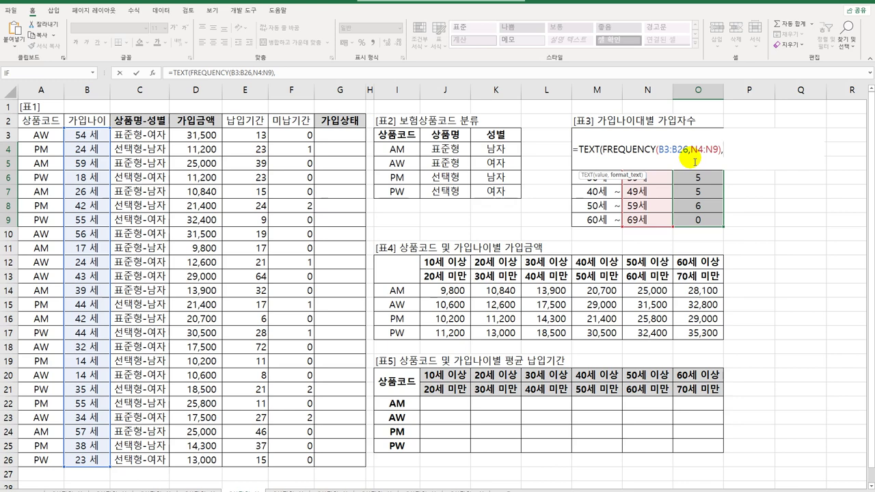
- Set TEXT's format to "[>0]00명;미가입" and enter the formula as an array formula in O4:O9
type("\"[>0]00a")
key("BackSpace")
type("명")
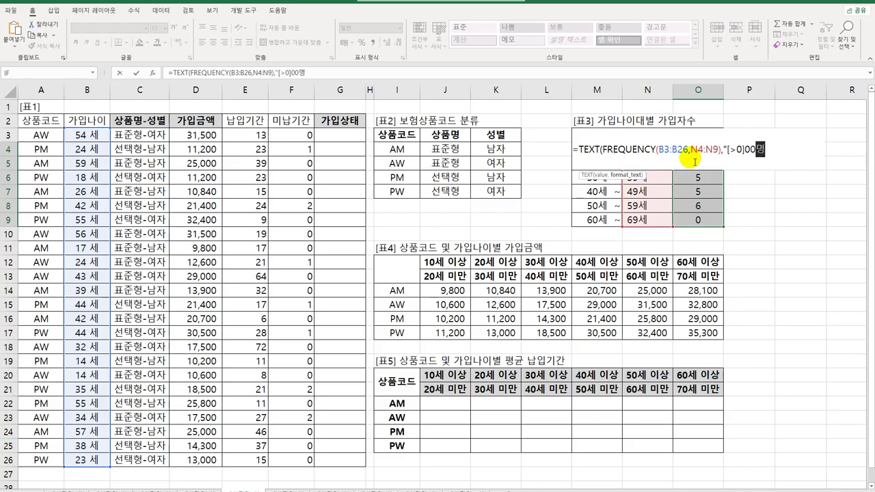
type(";미가입")
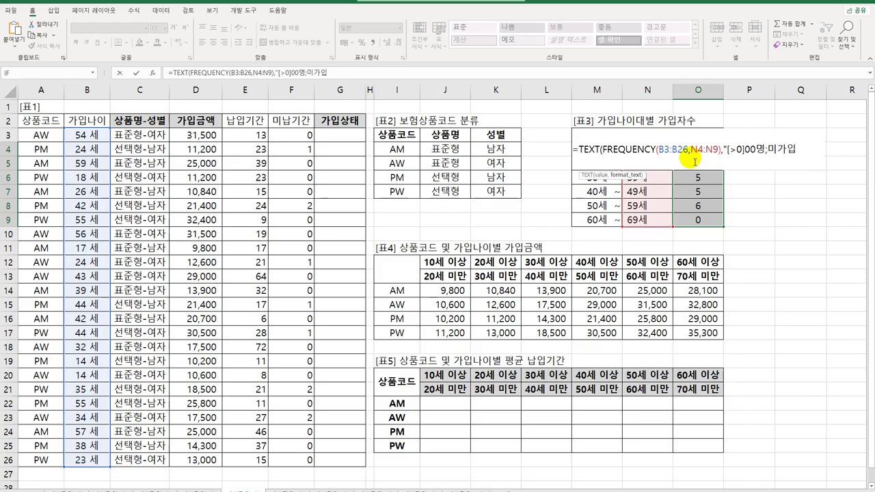
type("\")")
key("ctrl+shift+Return")
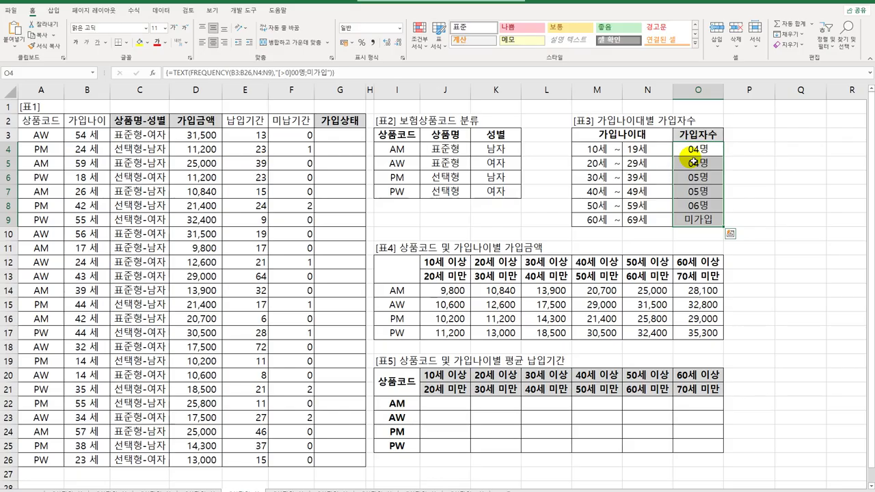
left_click(693, 219)
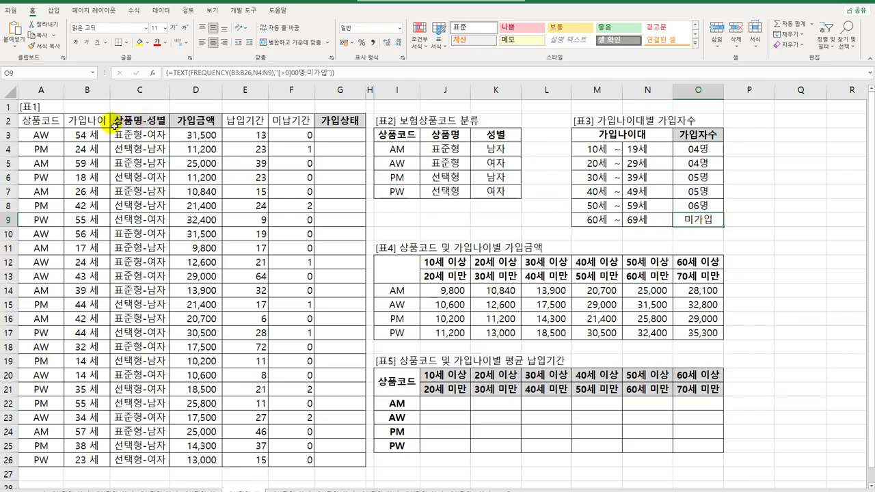
left_click(247, 120)
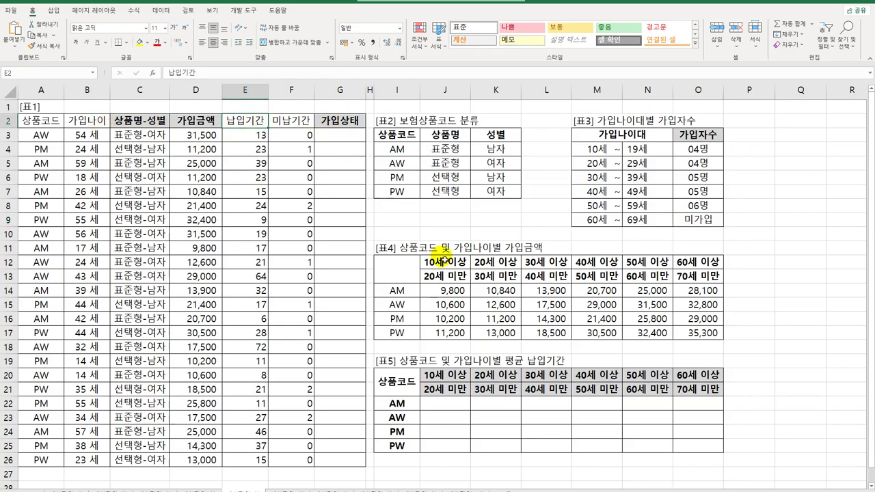
left_click(460, 406)
left_click_drag(460, 407, 681, 443)
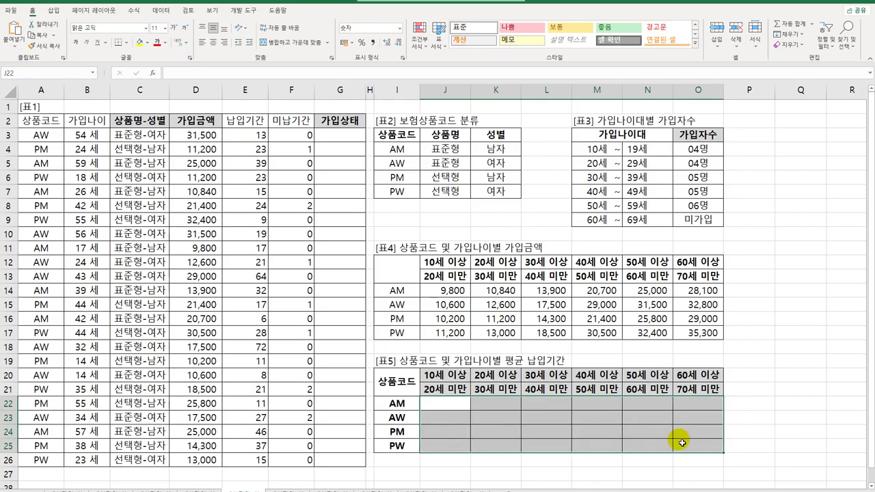
- Start an AVERAGE formula with a nested IF in 표5's first result cell, J22
left_click(448, 404)
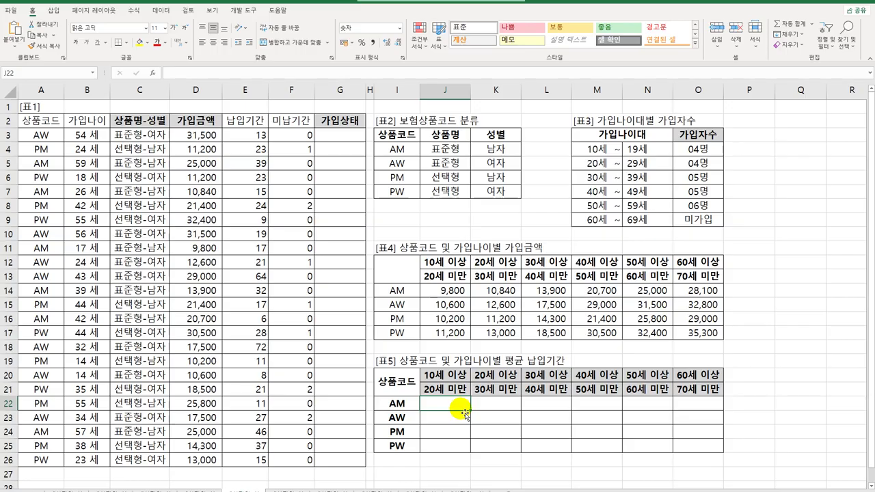
type("=")
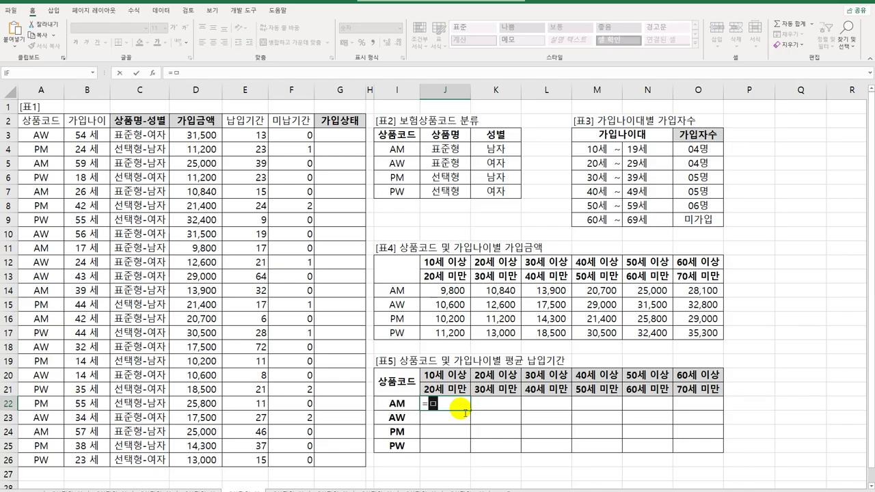
type("av")
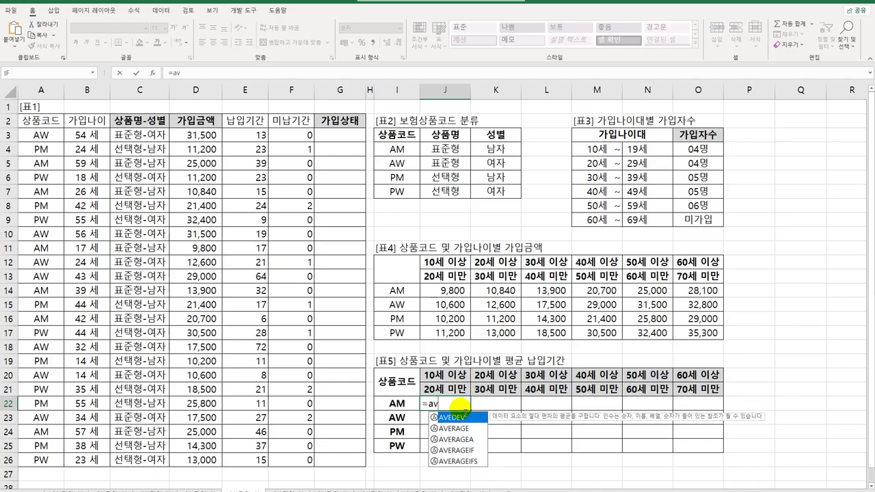
key("Down")
key("Tab")
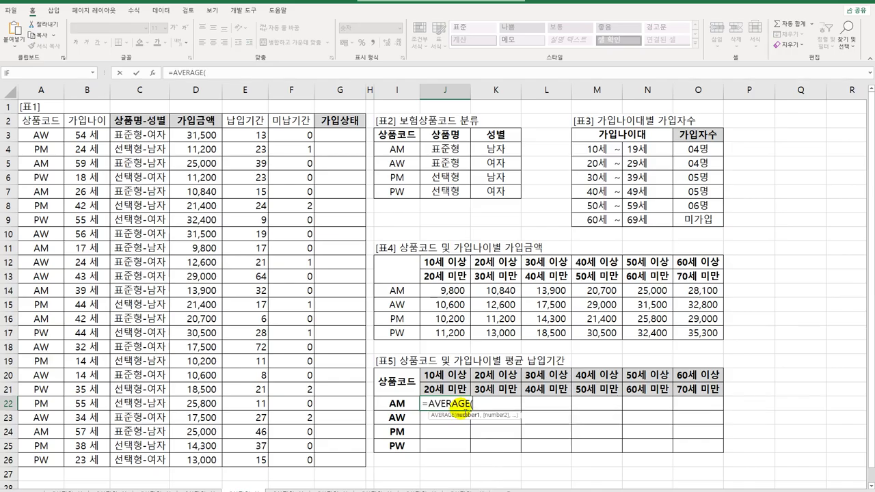
type("if((")
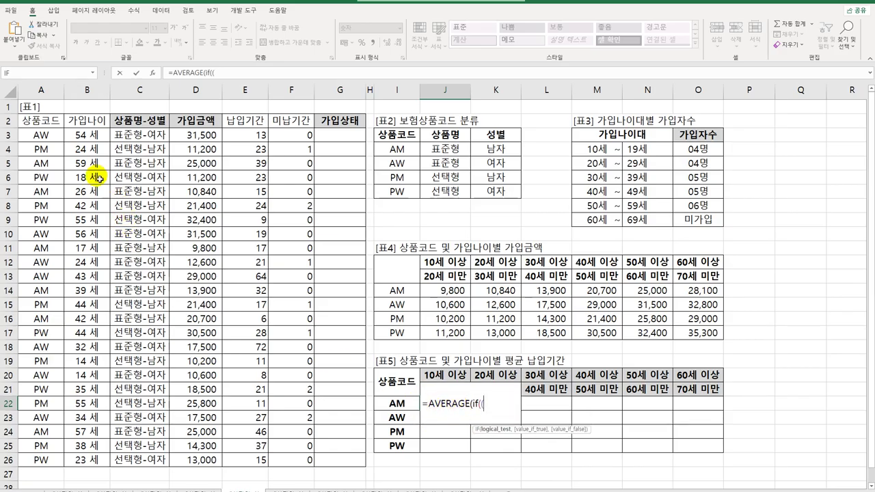
- Add the IF condition that the 상품코드 values $A$3:$A$26 equal the product code in $I22
left_click_drag(51, 134, 41, 459)
key("F4")
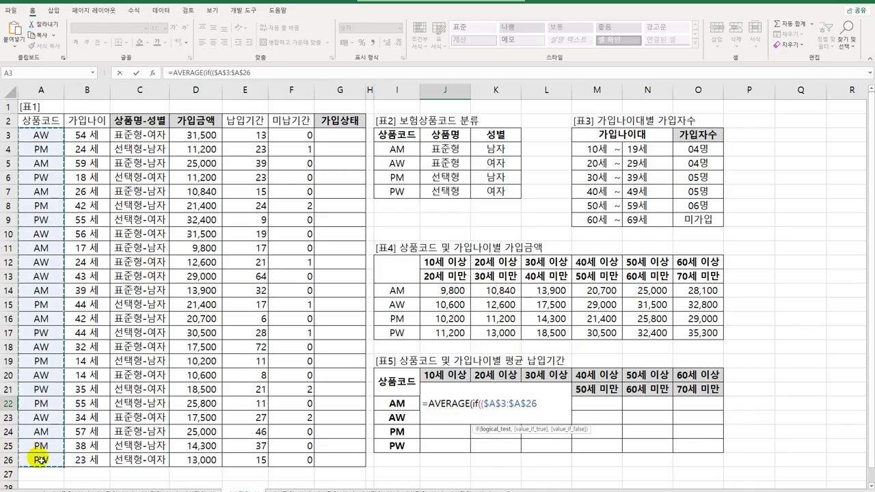
type("=")
left_click(398, 403)
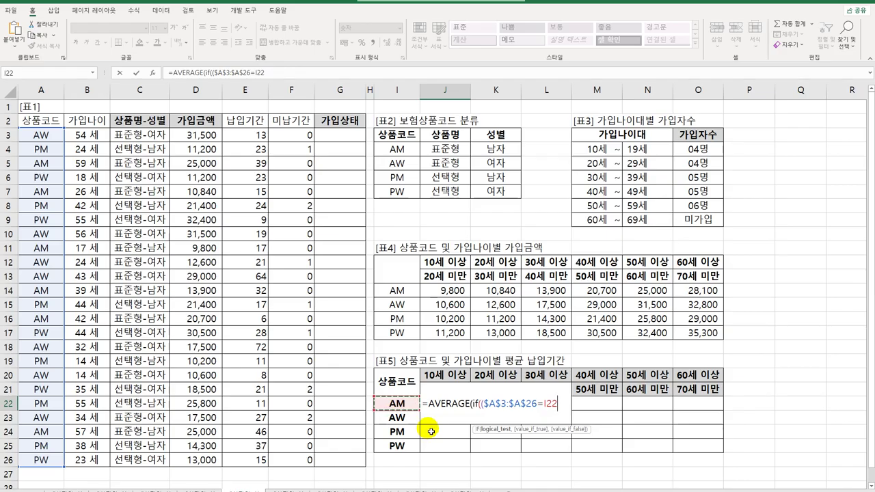
key("F4")
key("F4")
key("F4")
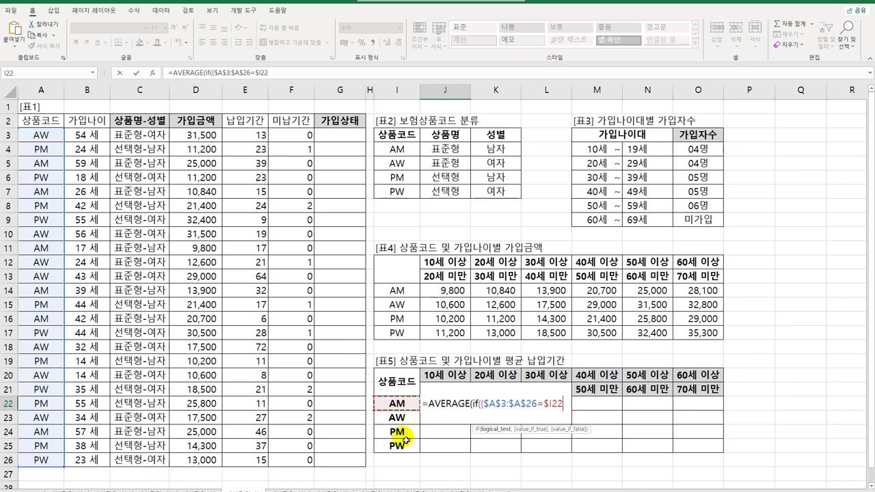
type(")")
- Multiply it by a second condition that the 가입나이 values $B$3:$B$26 are greater than or equal to J$20
type("*(")
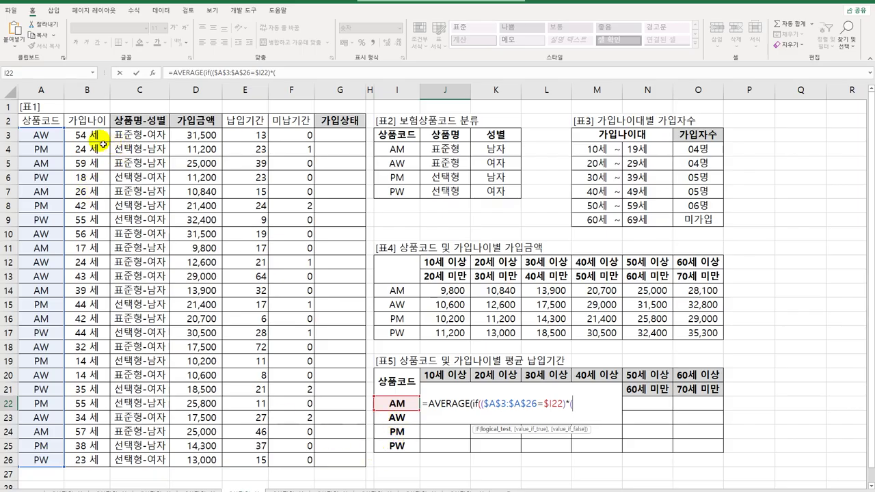
left_click_drag(101, 139, 76, 460)
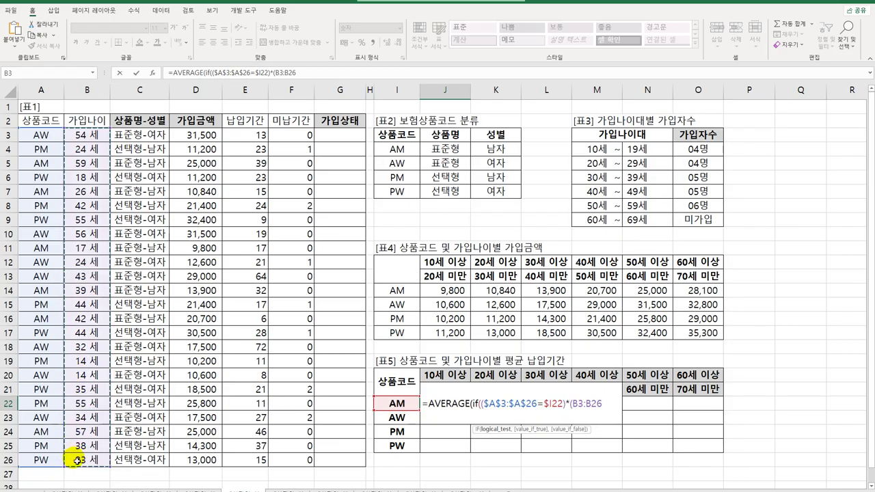
key("F4")
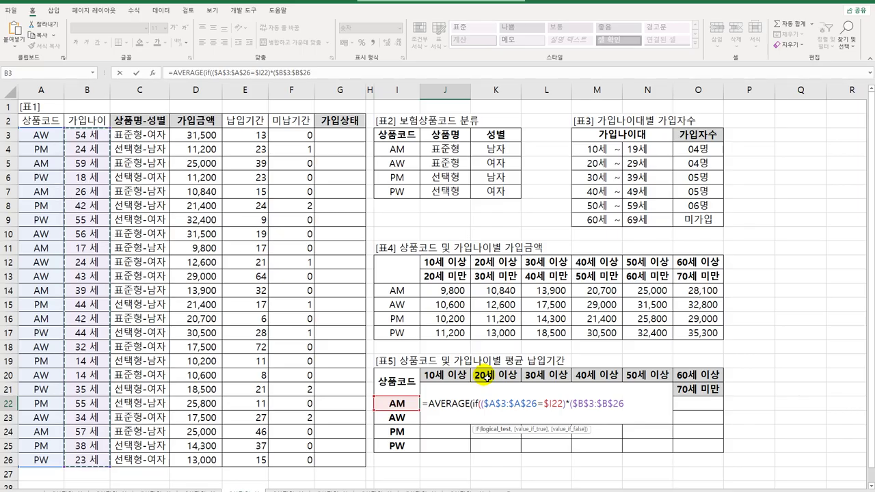
type(">=")
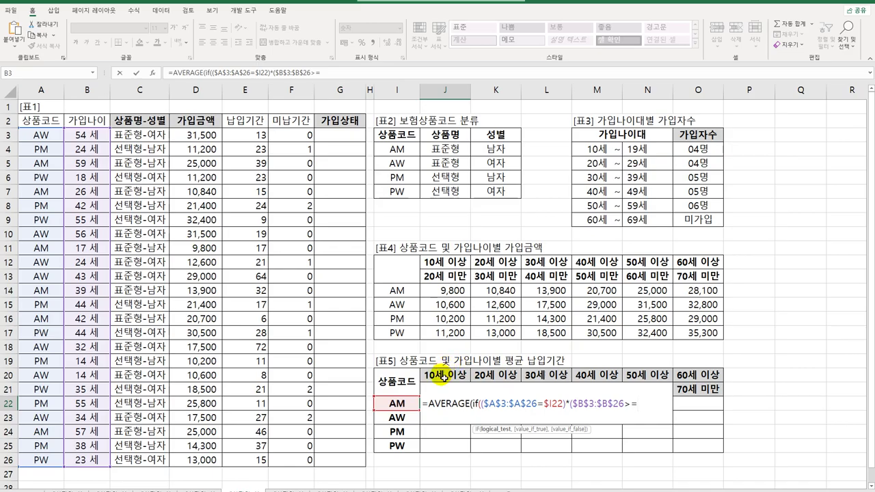
left_click(450, 376)
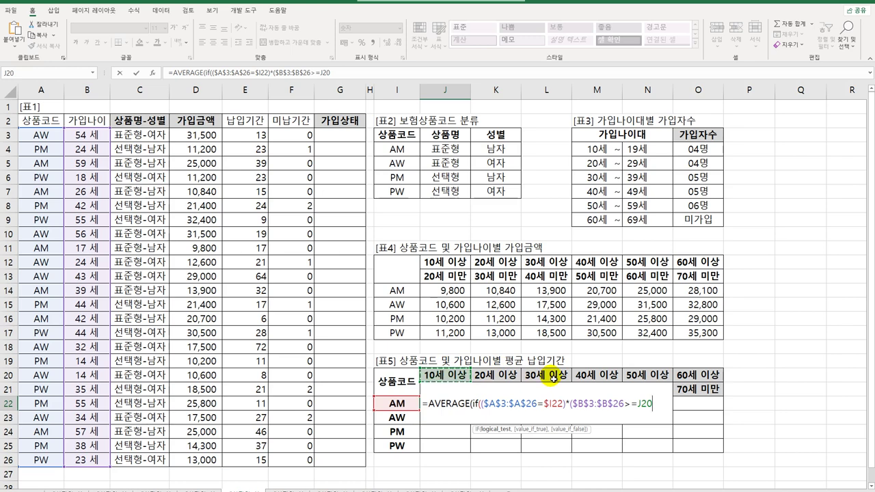
key("F4")
key("F4")
type(")")
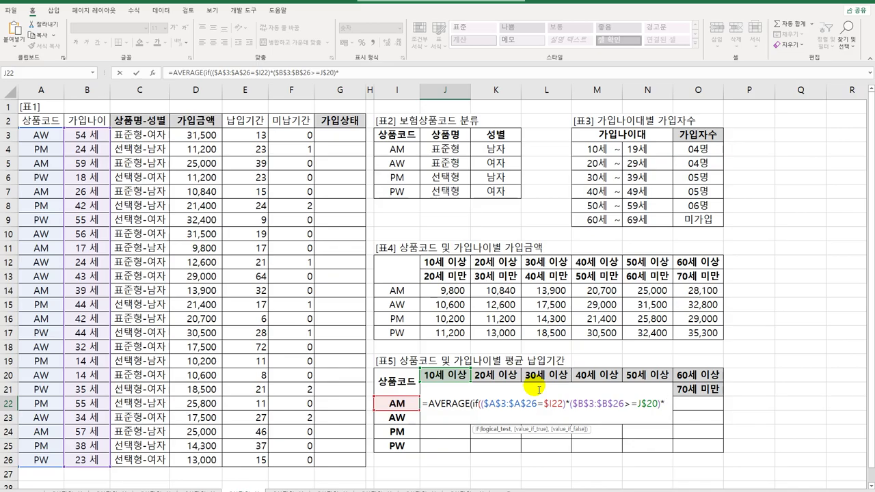
- Multiply by a third condition that the 가입나이 values $B$3:$B$26 are less than J$21, and close IF's logical test
type("*(")
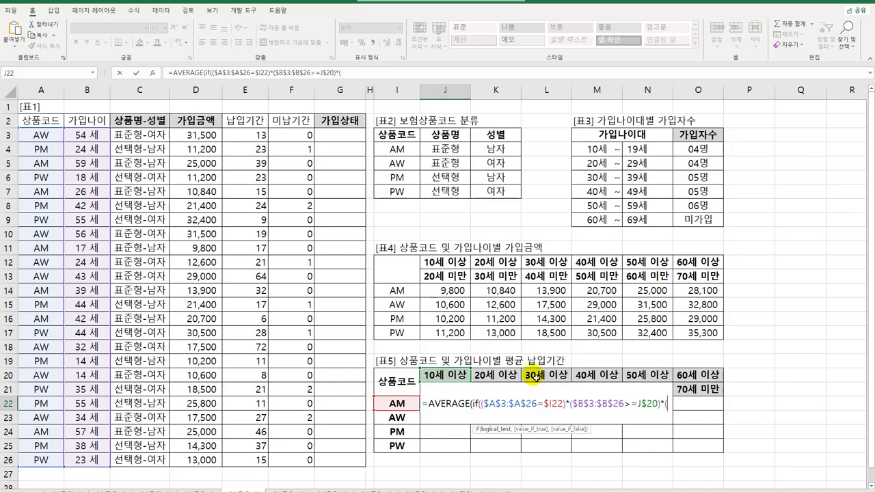
left_click(89, 139)
left_click_drag(89, 139, 80, 460)
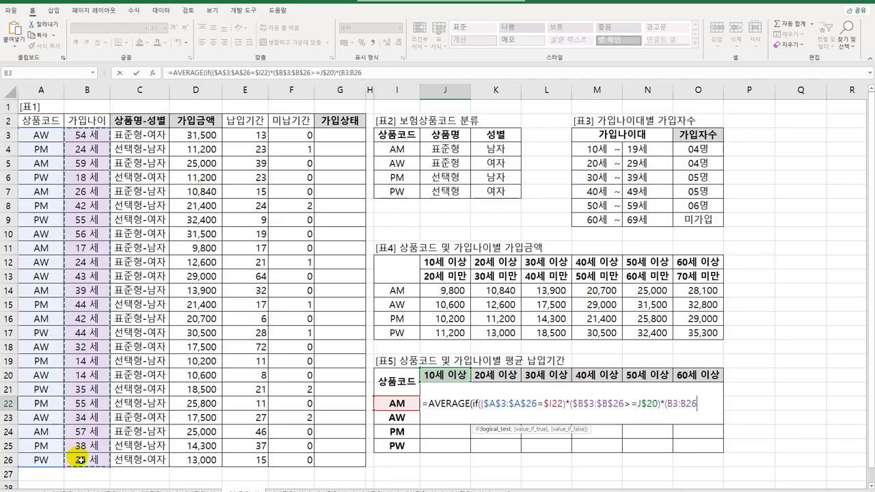
key("F4")
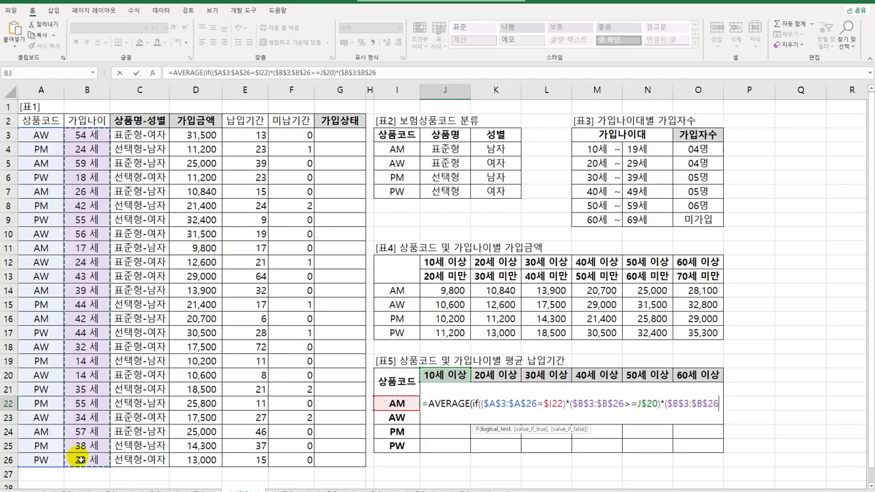
type("<")
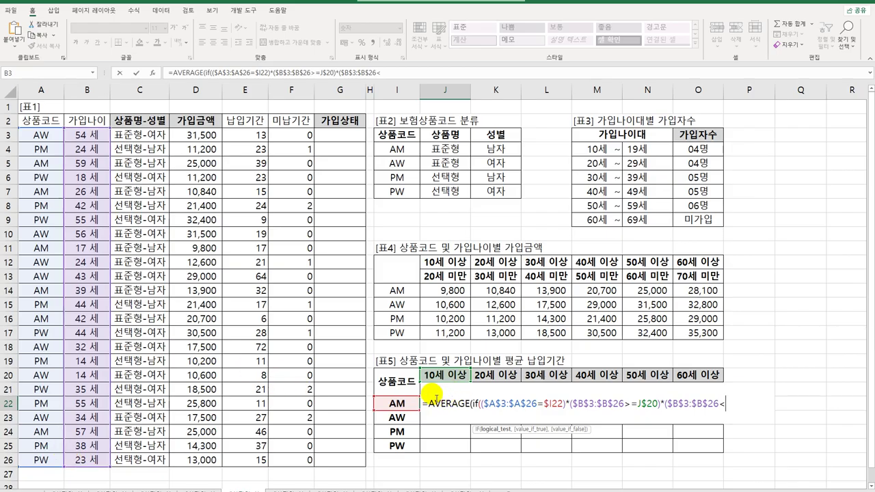
left_click(433, 394)
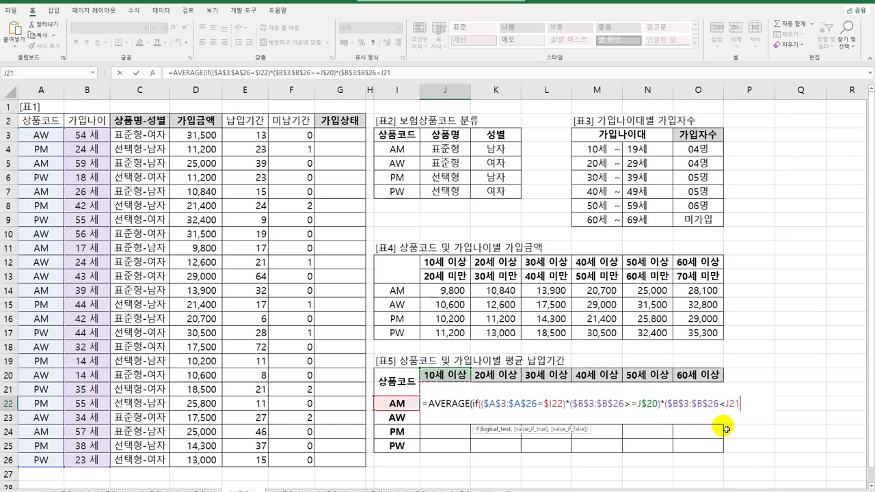
key("F4")
key("F4")
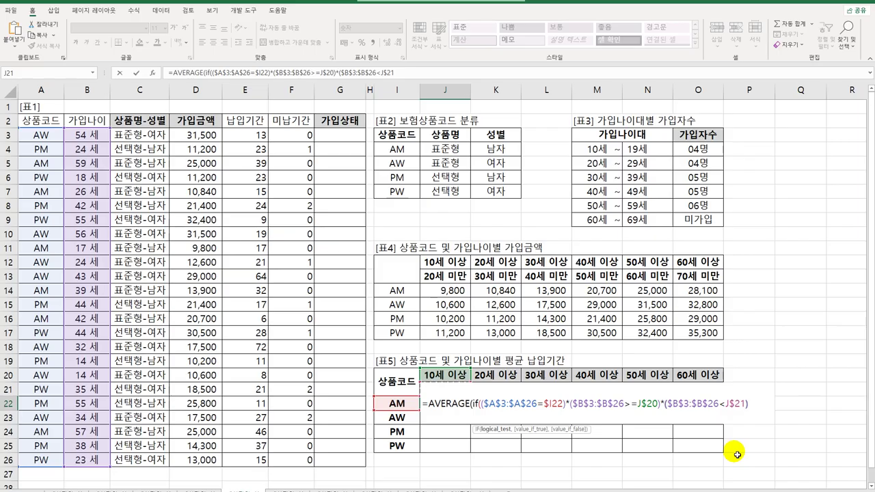
type("),")
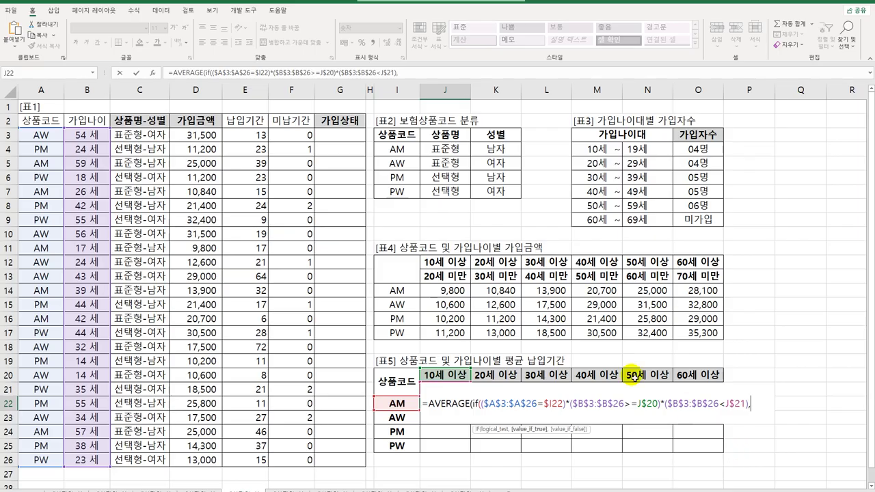
- Finish J22 as an array formula averaging the 납입기간 values $E$3:$E$26, and fill it across J22:O25
left_click_drag(246, 137, 254, 458)
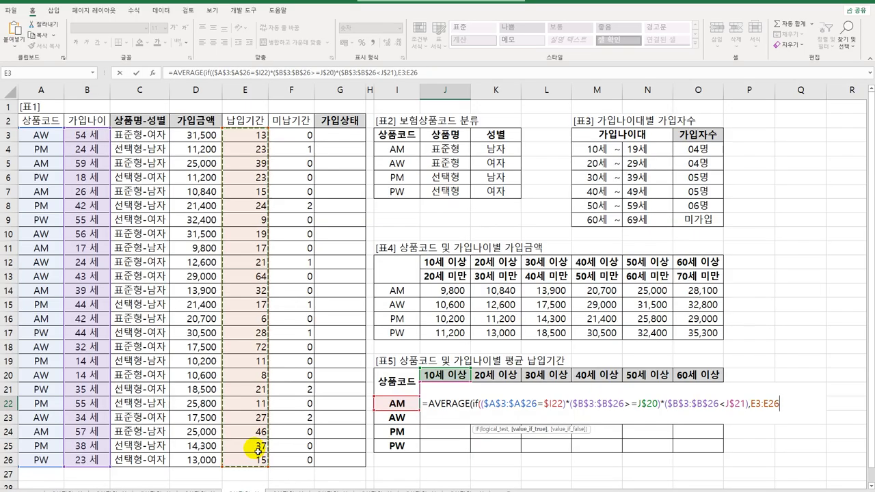
key("F4")
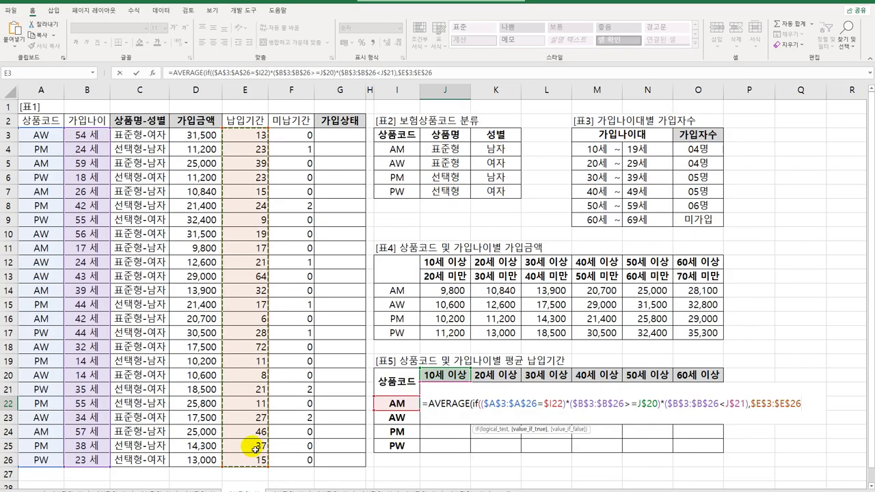
type(")")
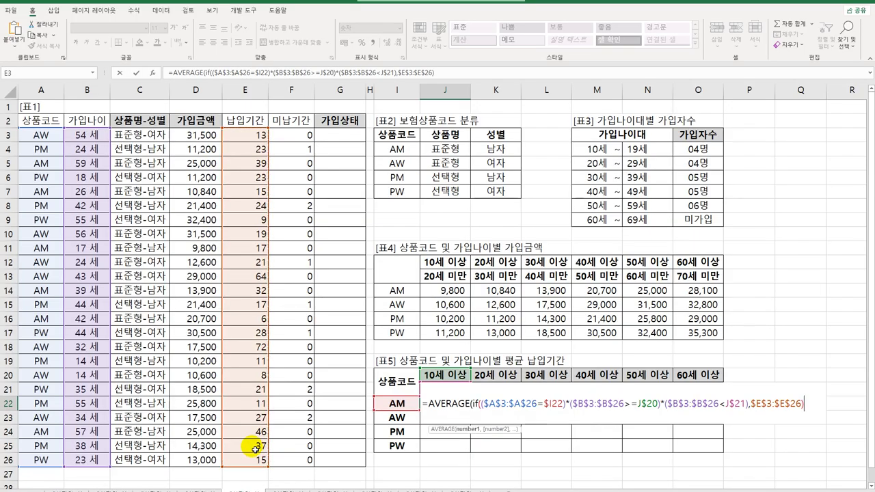
type(")")
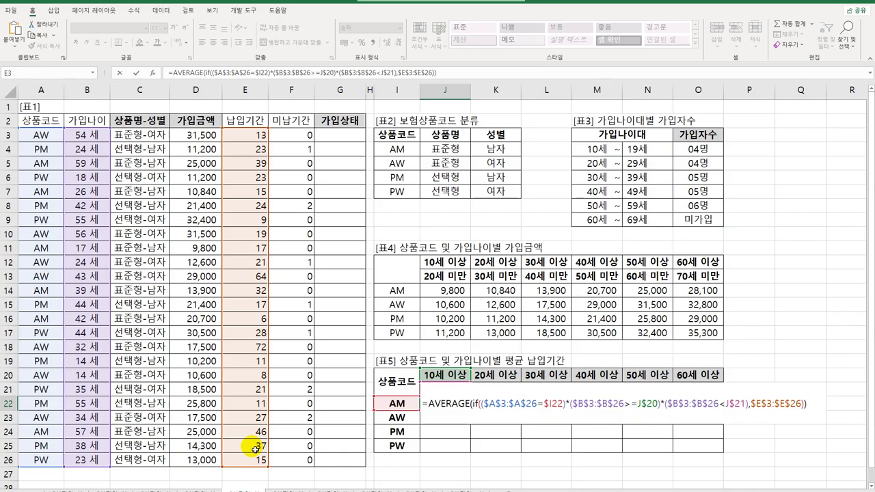
key("ctrl+shift+Return")
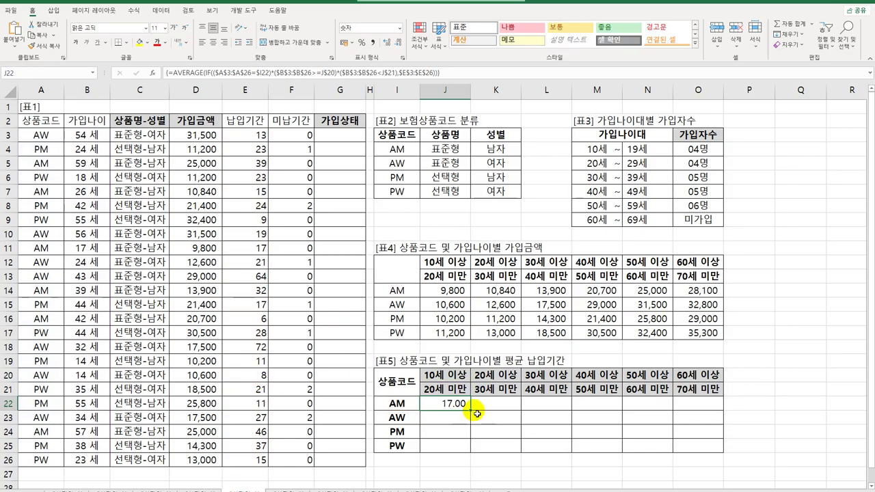
left_click_drag(473, 412, 702, 457)
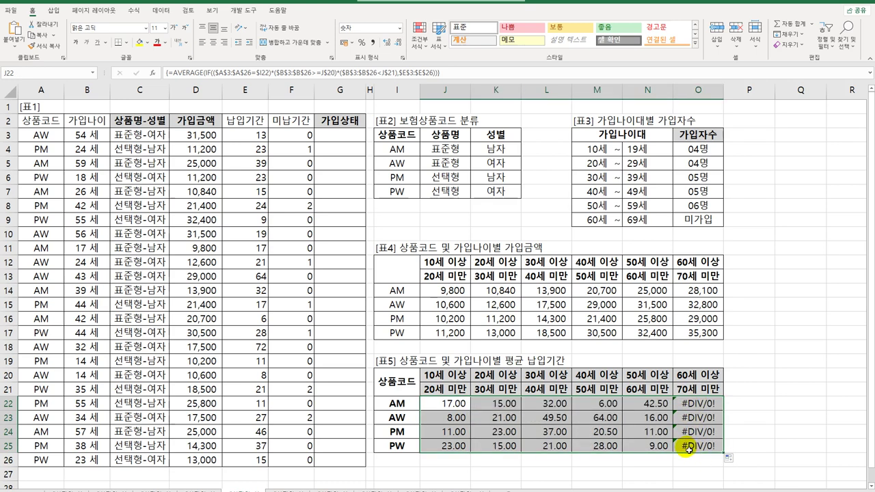
- Wrap J22's array formula in IFERROR with "" as the error value, and refill it across J22:O25
left_click(447, 404)
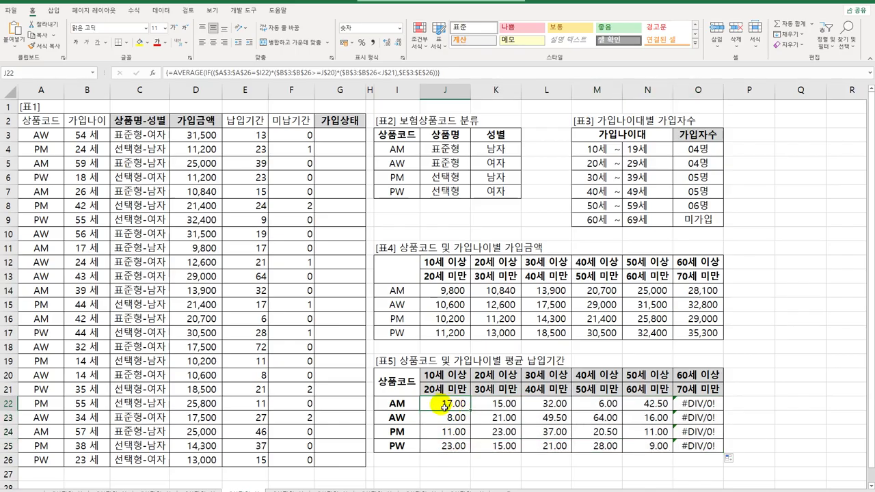
double_click(435, 406)
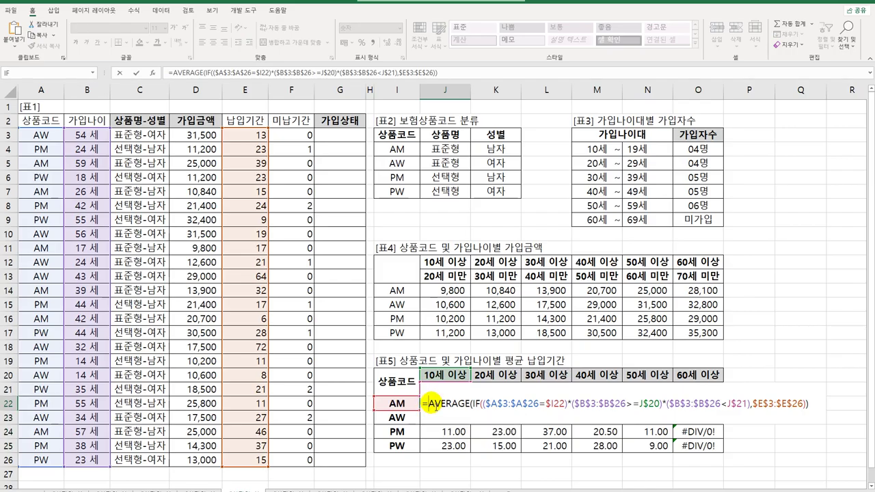
type("if")
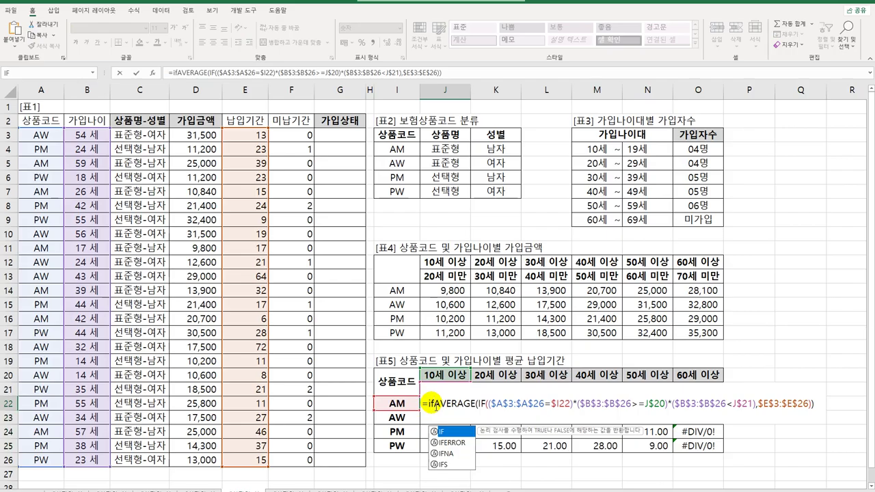
key("Down")
key("Tab")
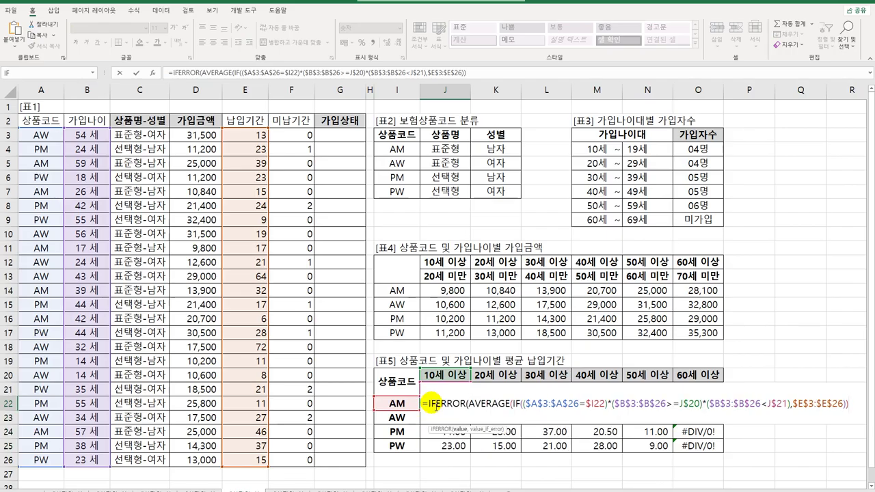
type(",\"\")")
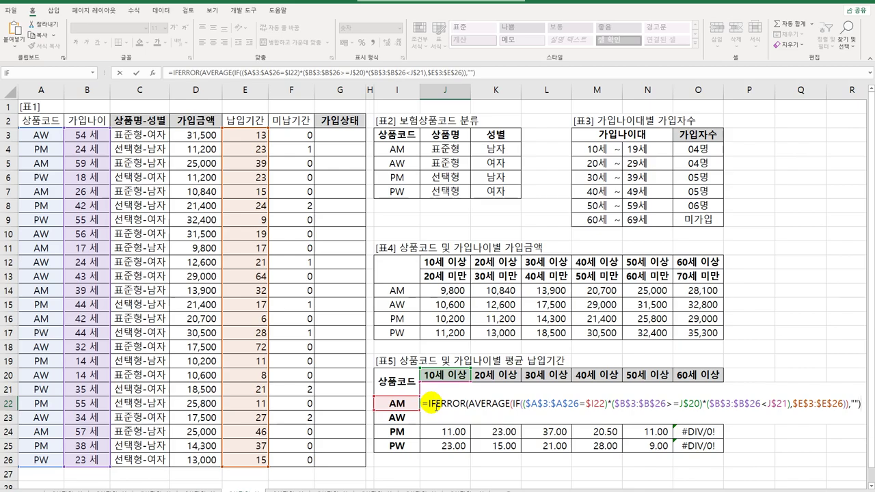
key("ctrl+shift+Return")
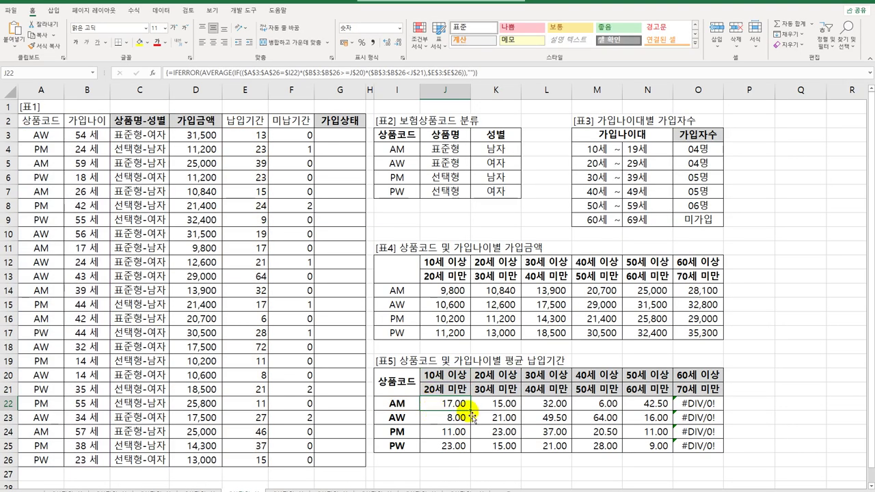
mouse_move(471, 411)
left_mouse_down()
mouse_move(474, 455)
mouse_move(722, 455)
left_mouse_up()
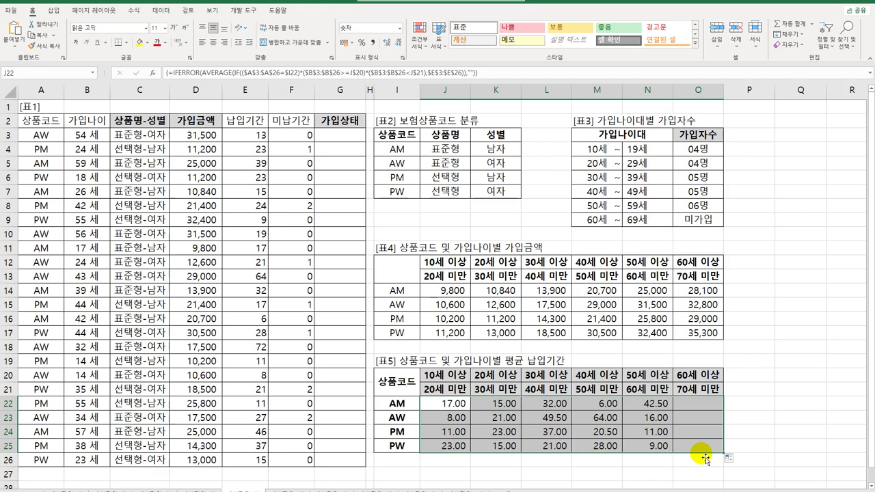
- Select G3 under 가입상태, open the Visual Basic editor and insert a new module
left_click(359, 140)
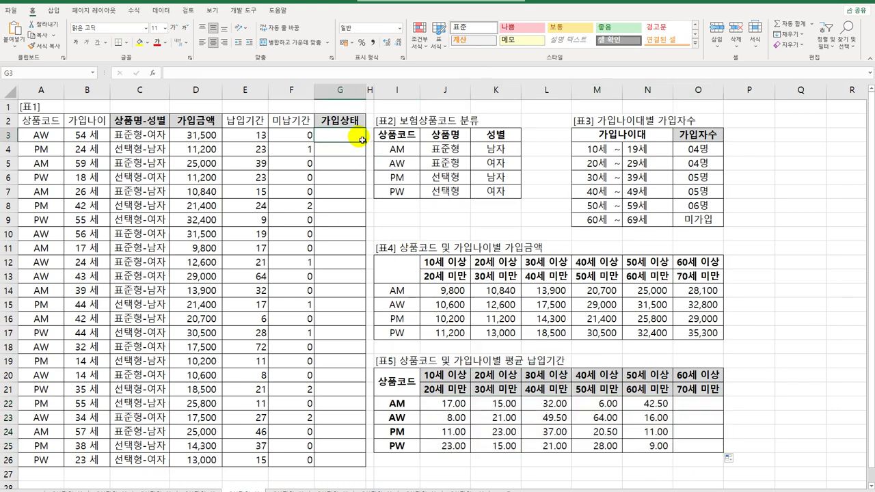
left_click(238, 12)
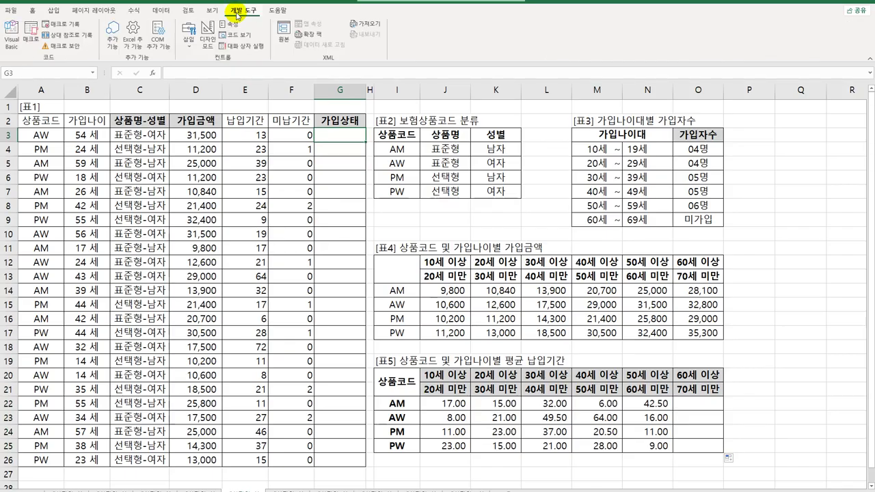
left_click(12, 36)
left_click(352, 3)
left_click(366, 31)
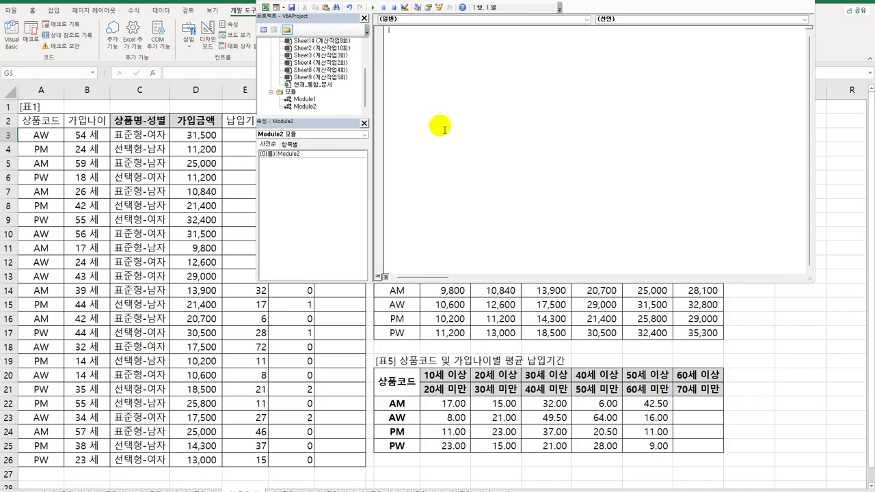
- Declare the public function fn가입상태 with the parameters 납입기간 and 미납기간
type("public ")
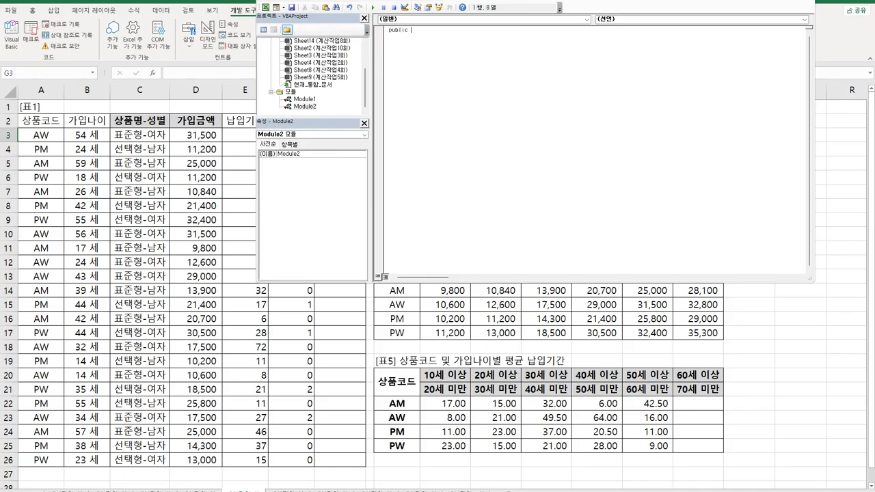
type("function fn")
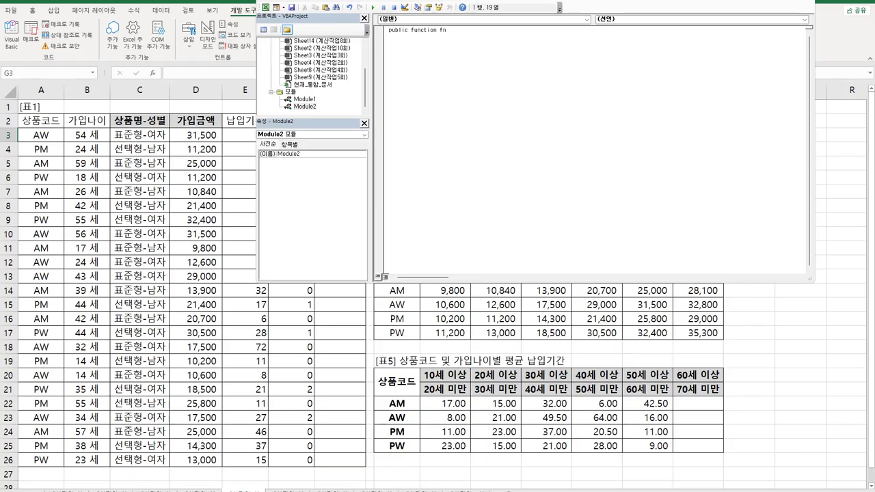
type("가입상태(납입기간, 미납기간)")
key("Return")
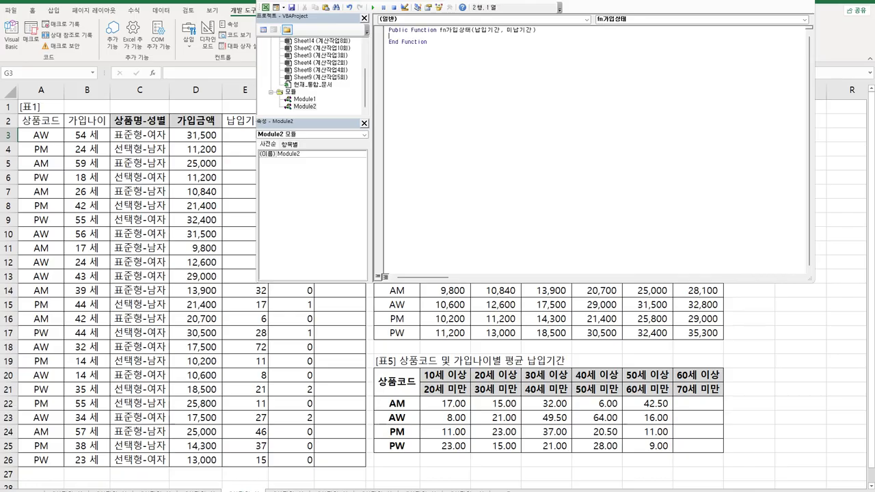
- Add an indented If branch that sets fn가입상태 to "해지예상" when 미납기간 >= 납입기간
key("Return")
key("Tab")
key("Return")
key("Up")
type("If 미납기간 >= sko")
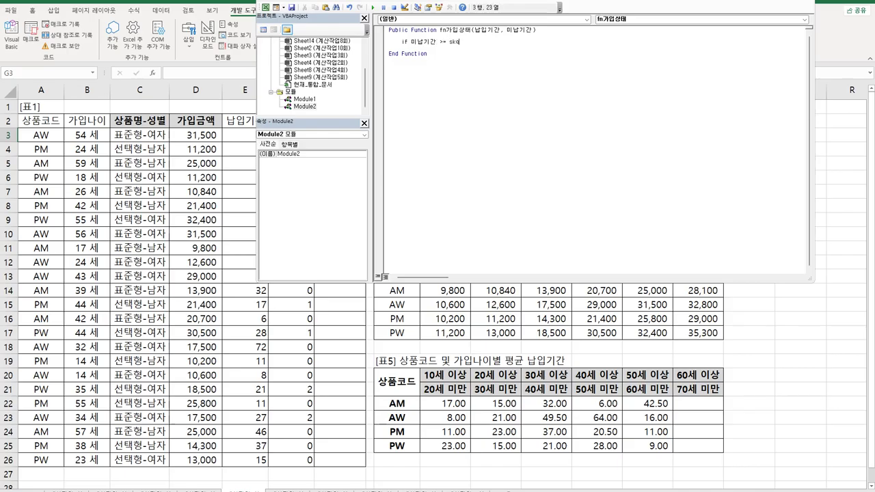
type("납ㅇ")
type("입기간 ti")
type("hen")
key("Return")
type("fn")
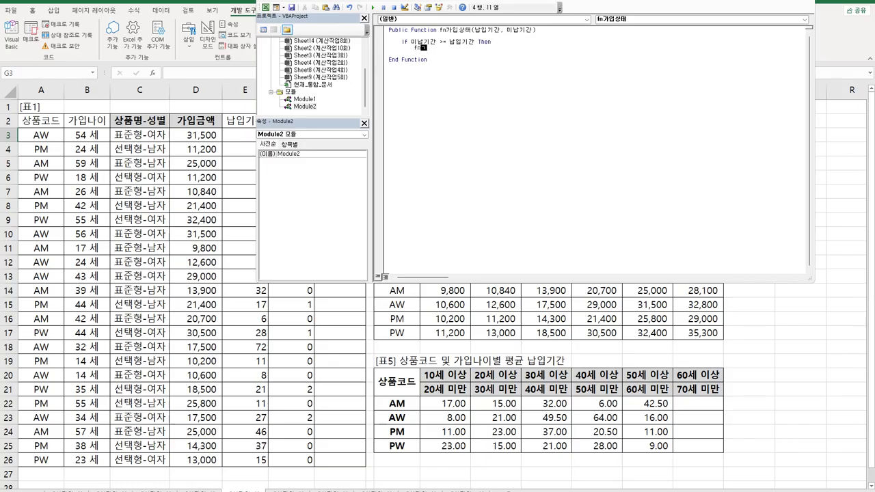
type("가입상태 = \"해지예상")
key("Return")
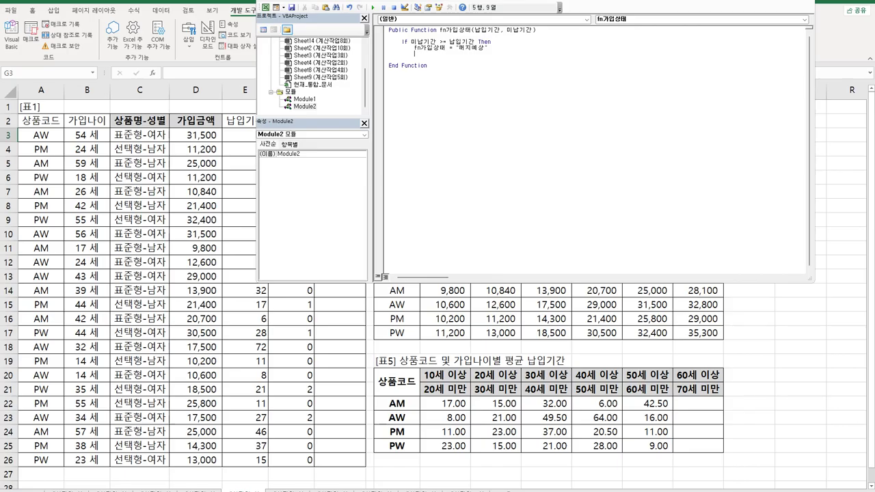
- Copy the two-line If branch below itself, separated by a blank line, and turn the copy into an ElseIf
key("Return")
key("BackSpace")
key("shift+Down")
key("shift+End")
key("ctrl+c")
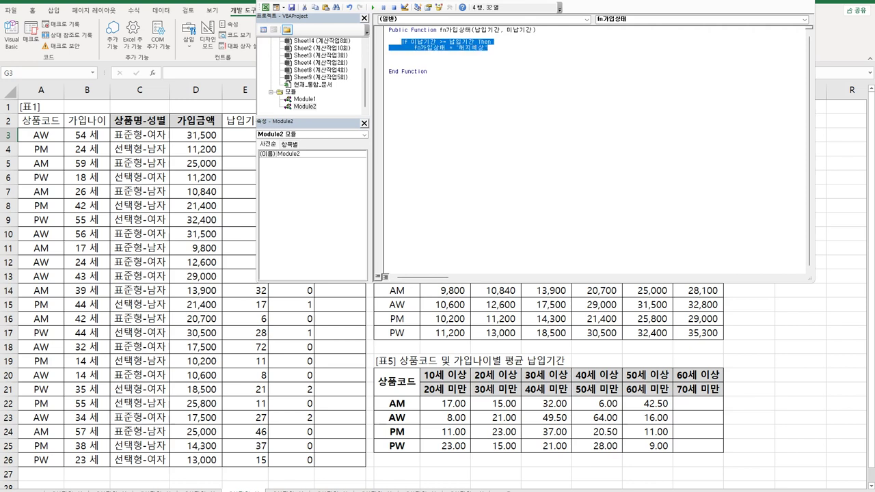
key("Down")
key("ctrl+v")
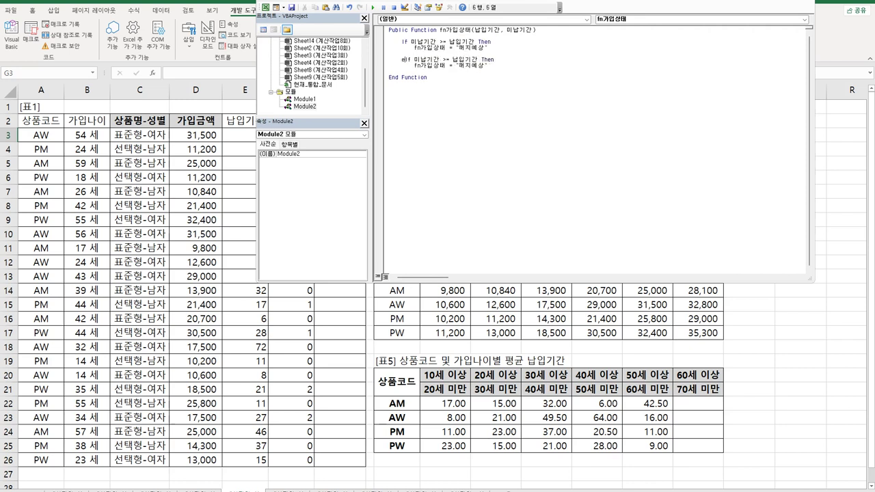
type("else")
key("Right")
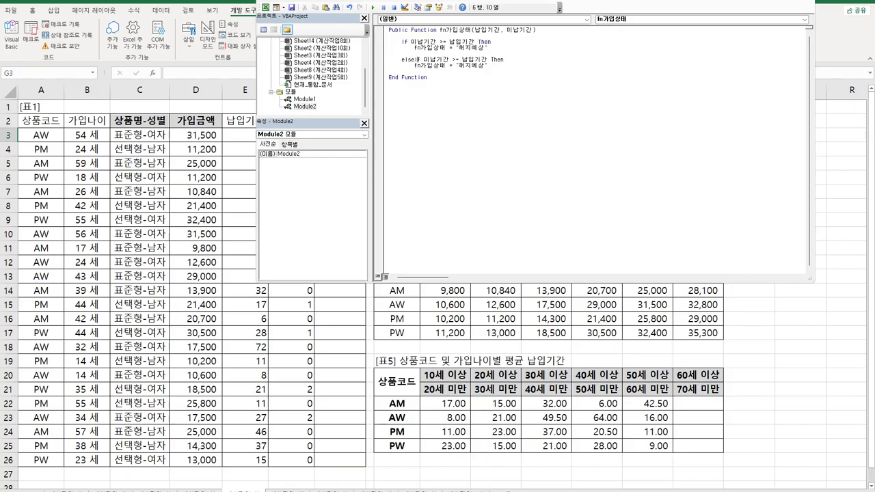
- Change the ElseIf condition to 미납기간 = 0
key("Right")
key("Right")
key("Right")
key("Right")
key("shift+Right")
key("shift+Right")
type("<")
key("shift+Right")
key("shift+Right")
key("shift+Right")
key("shift+Right")
type("미")
key("BackSpace")
type("0")
- Set the result of the 미납기간 = 0 branch to "정상"
key("Down")
key("shift+Right")
key("shift+Right")
key("shift+Right")
key("shift+Right")
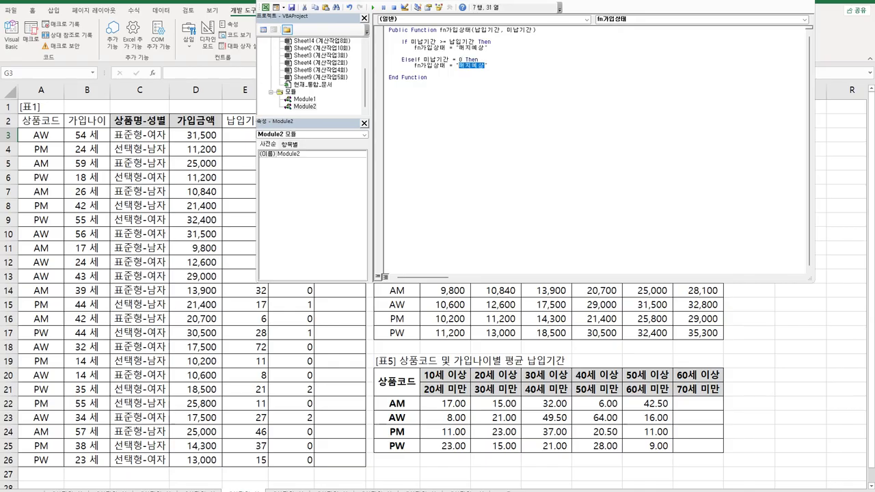
type("정상")
key("Return")
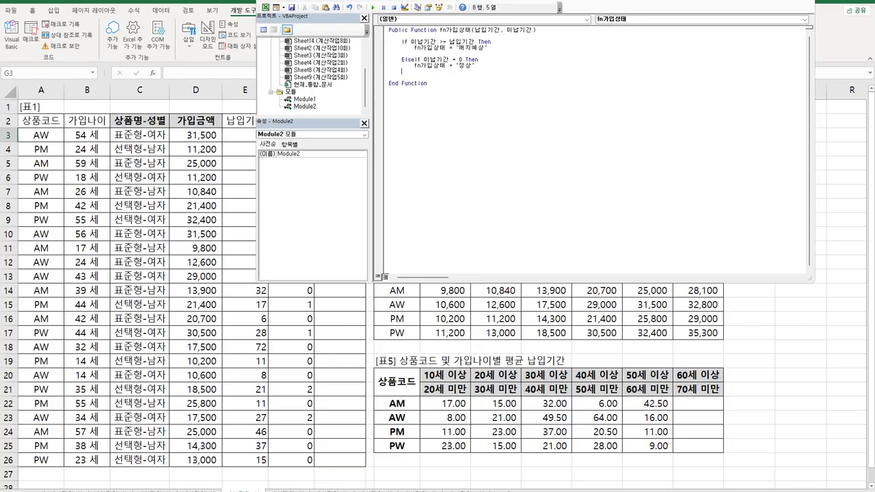
- Copy the ElseIf branch with the "정상" result and paste it below, separated by a blank line
key("Return")
left_click(402, 66)
key("shift+Down")
key("shift+End")
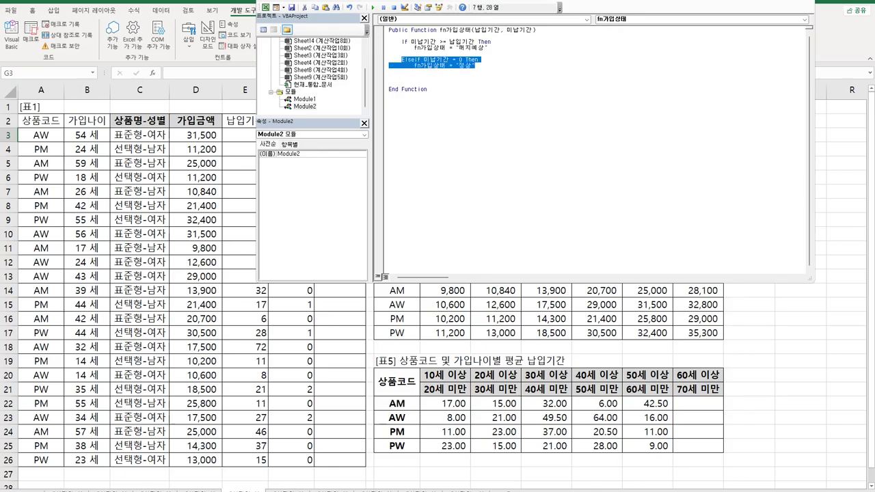
key("ctrl+c")
key("Down")
key("Down")
key("ctrl+v")
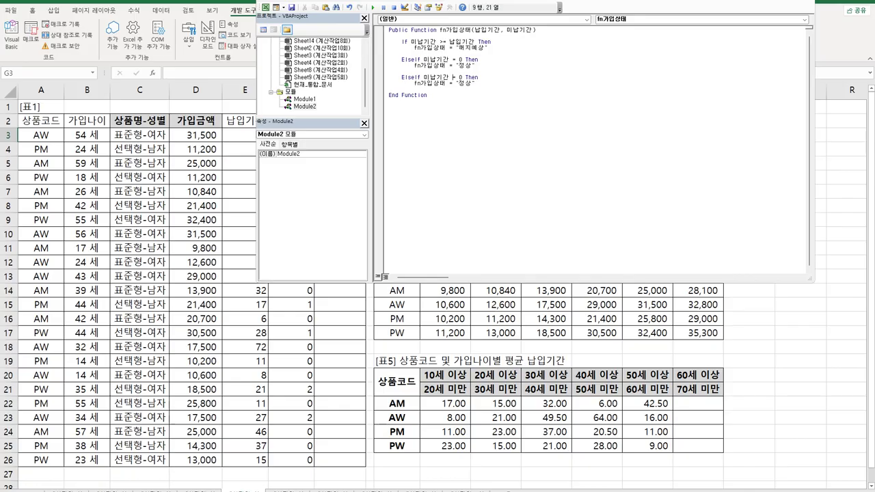
- Change the pasted ElseIf branch's condition to 미납기간 > 2 and its result to "휴면보험"
type(">")
key("Delete")
type("2")
key("Delete")
key("Down")
key("shift+Right")
key("shift+Right")
type("gb")
key("BackSpace")
key("BackSpace")
type("휴면보험")
key("Return")
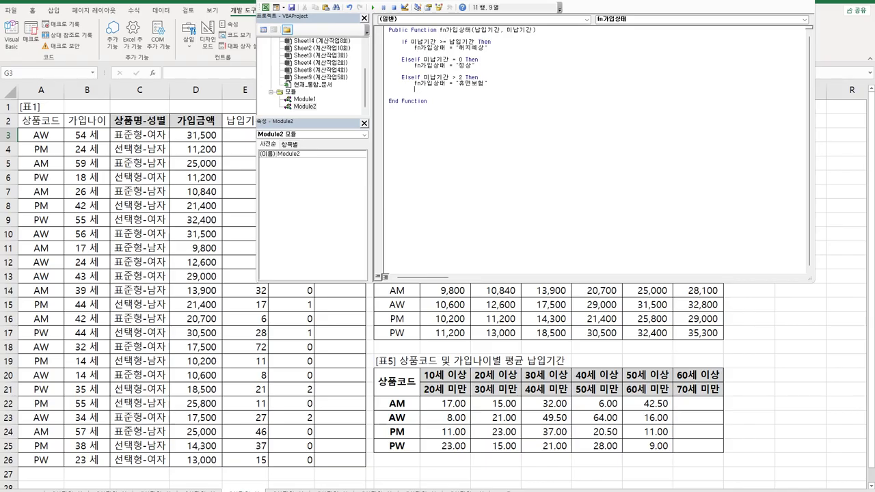
- Add an Else branch containing an indented copy of the fn가입상태 = "휴면보험" line
key("Return")
key("shift+Tab")
type("Else")
left_click(414, 84)
left_click_drag(415, 83, 488, 84)
left_click(415, 95)
key("Return")
key("ctrl+v")
key("Home")
key("Tab")
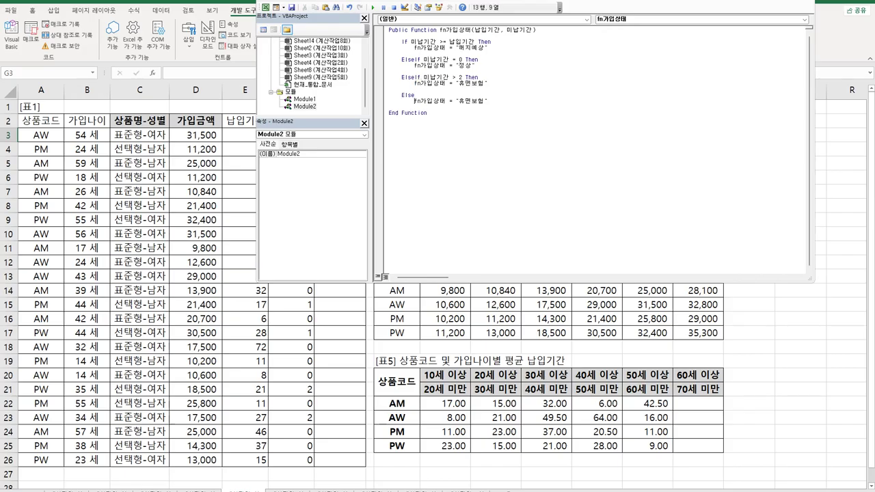
- Change the Else branch's result to 미납기간 & "개월 미납", and close the block with End If
key("End")
key("Left")
key("shift+Left")
key("shift+Left")
key("shift+Left")
key("shift+Left")
key("BackSpace")
key("BackSpace")
type("미납기간 *")
type(" 개월 미납\"")
key("Return")
key("Return")
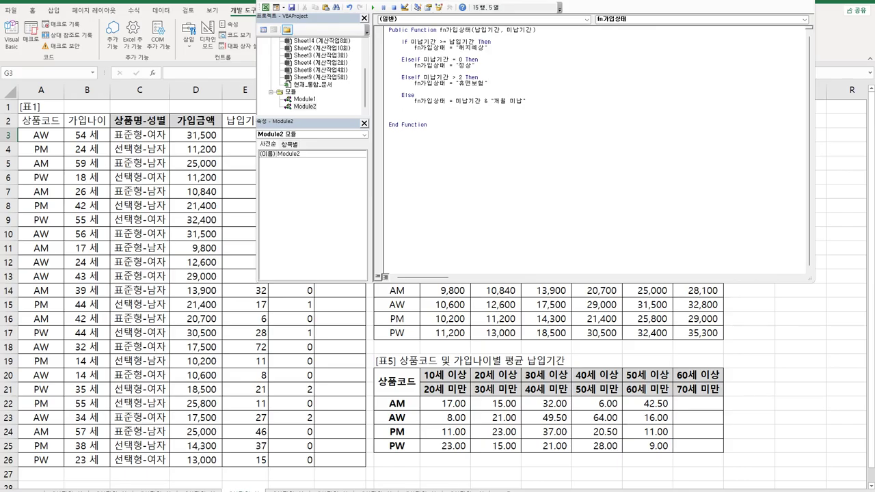
type("end if")
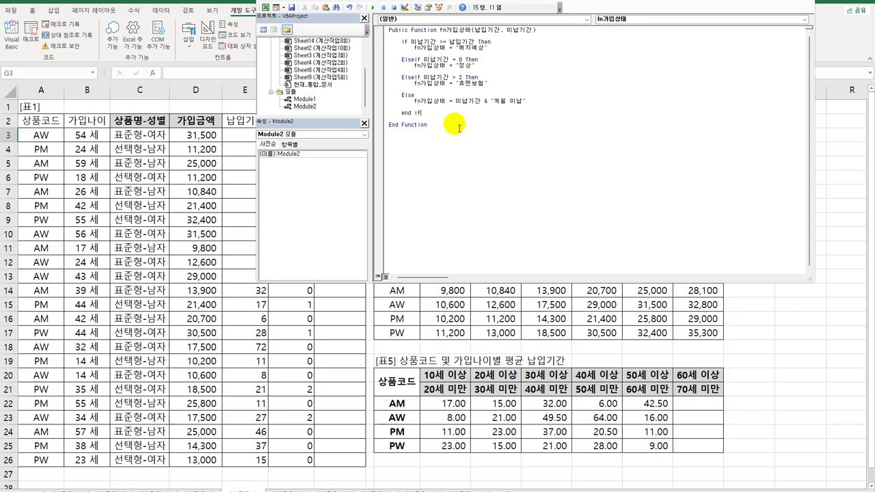
- Return to the Excel sheet, enter fn가입상태 in G3 with 납입기간 E3 and 미납기간 F3, and fill it down to G26
key("alt+F11")
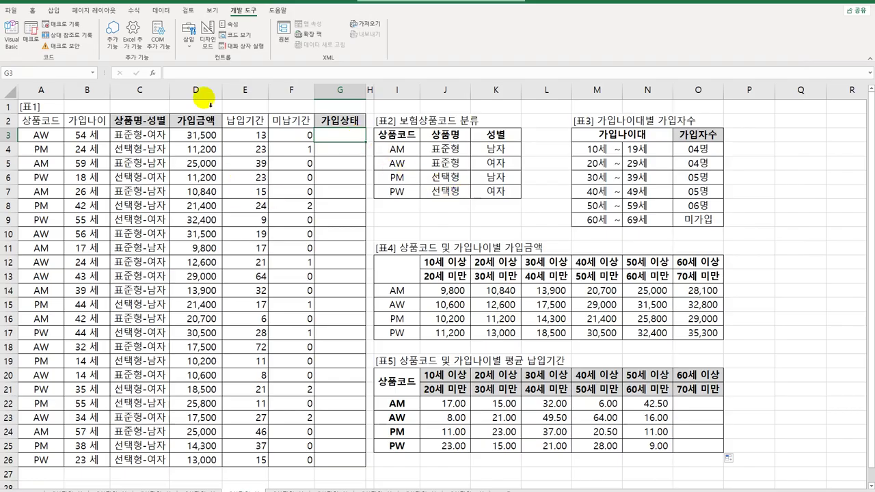
left_click(154, 74)
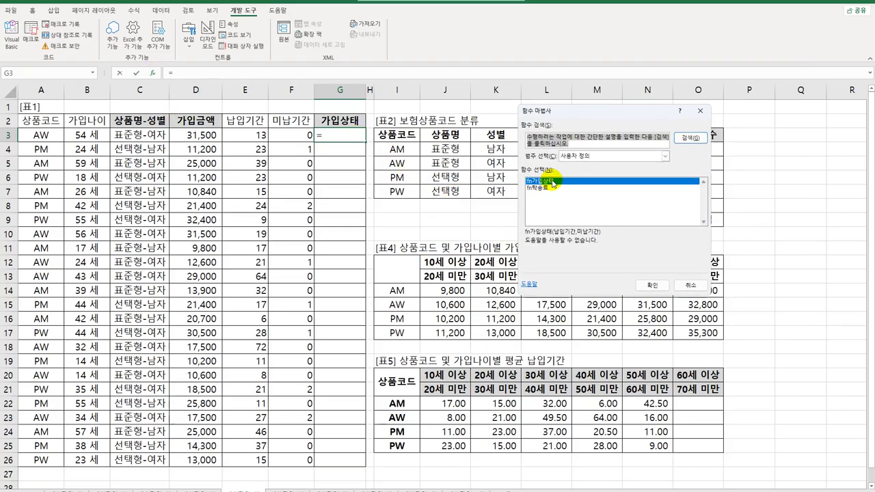
left_click(653, 286)
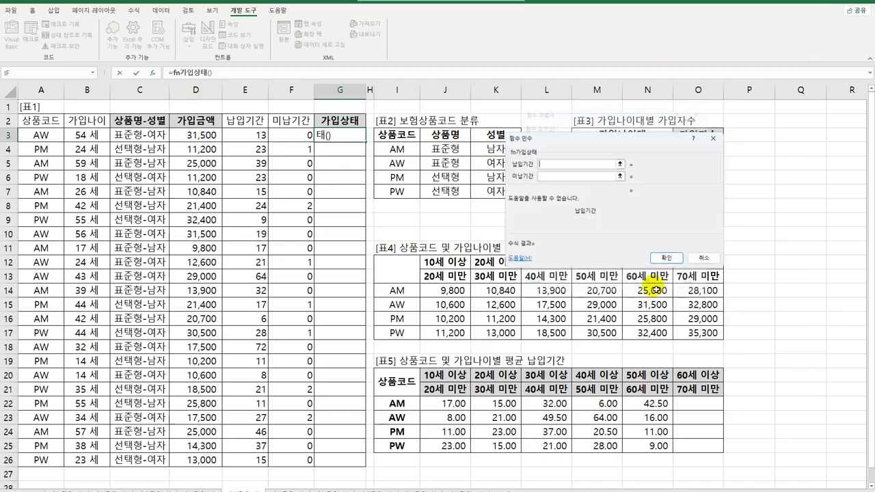
left_click(255, 136)
left_click(557, 175)
left_click(304, 137)
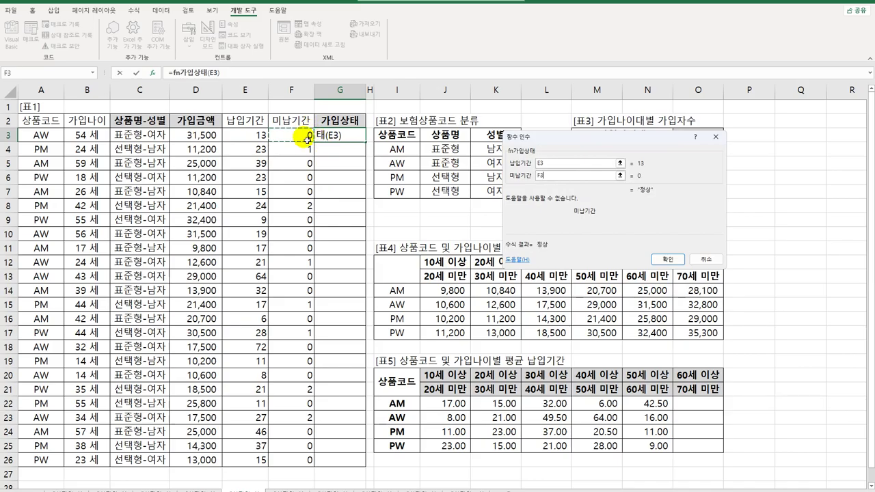
left_click(665, 259)
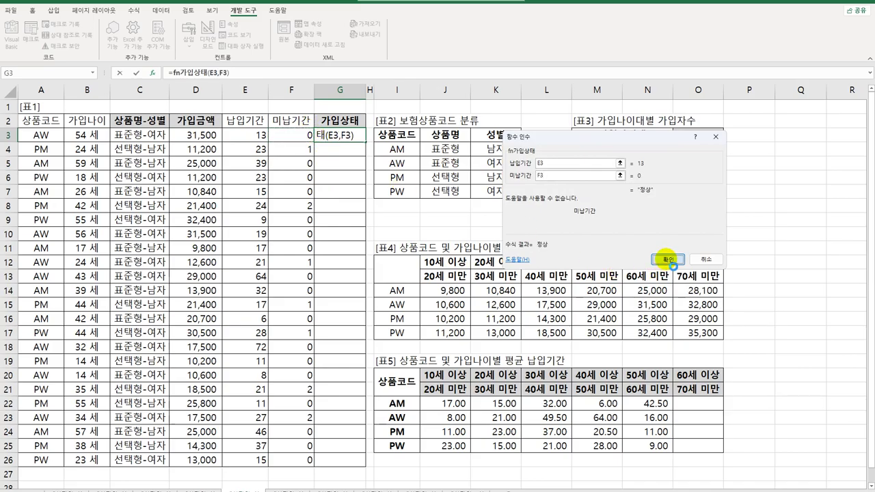
double_click(367, 142)
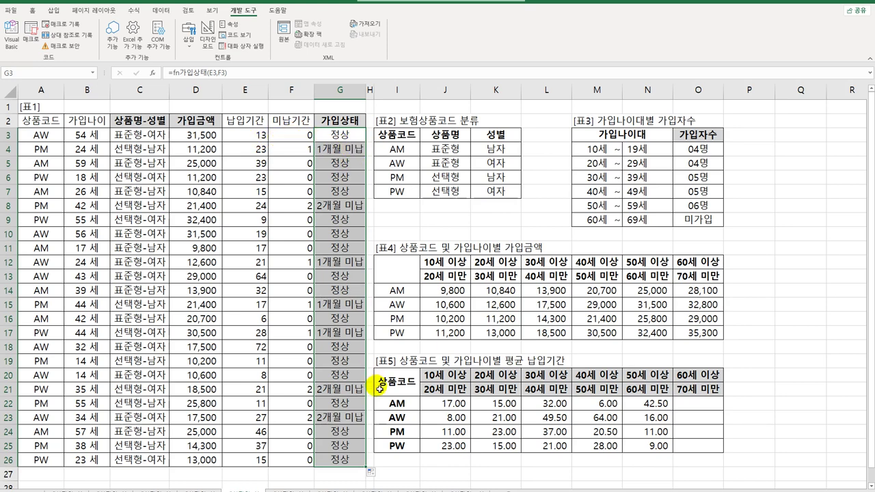
left_click(346, 464)
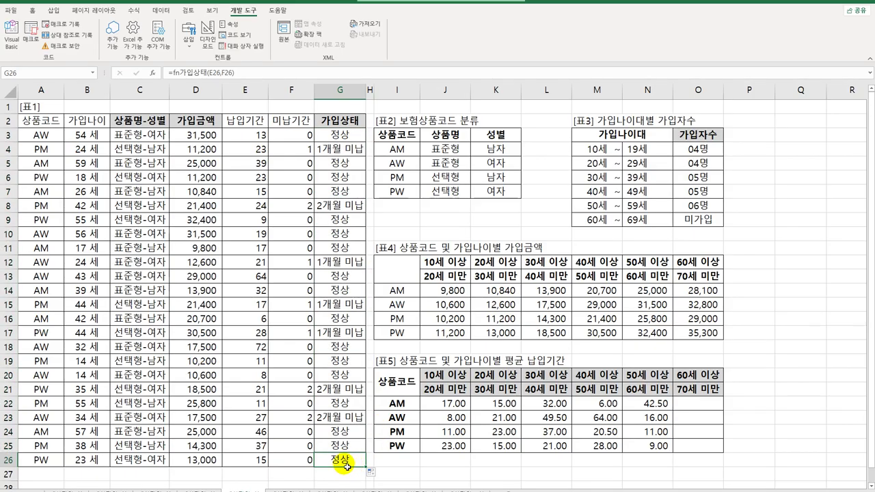